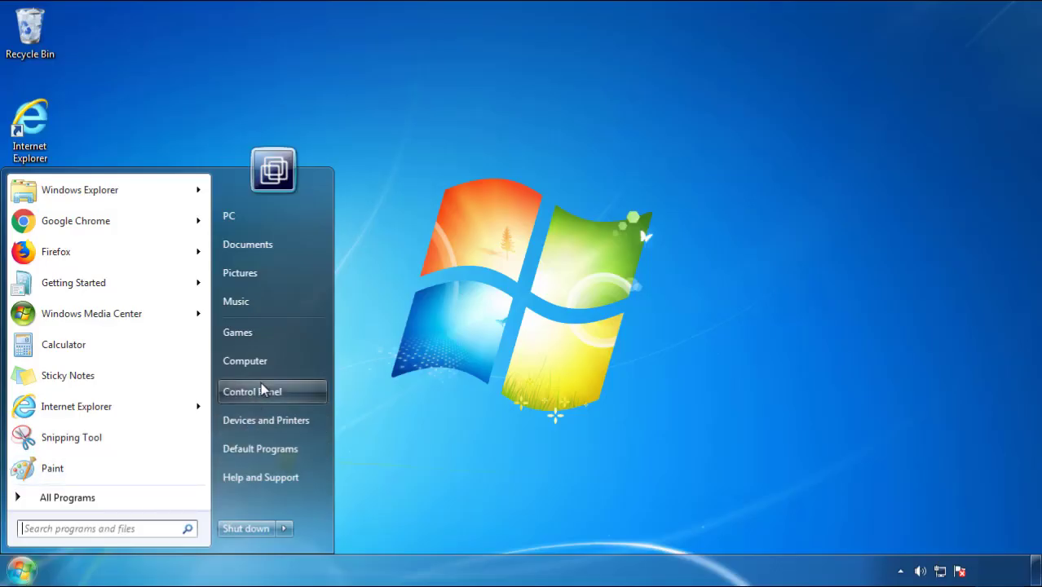
Open the list of installed programs in Control Panel and sort it by install date, newest first
{"action": "left_click", "coordinate": [261, 390]}
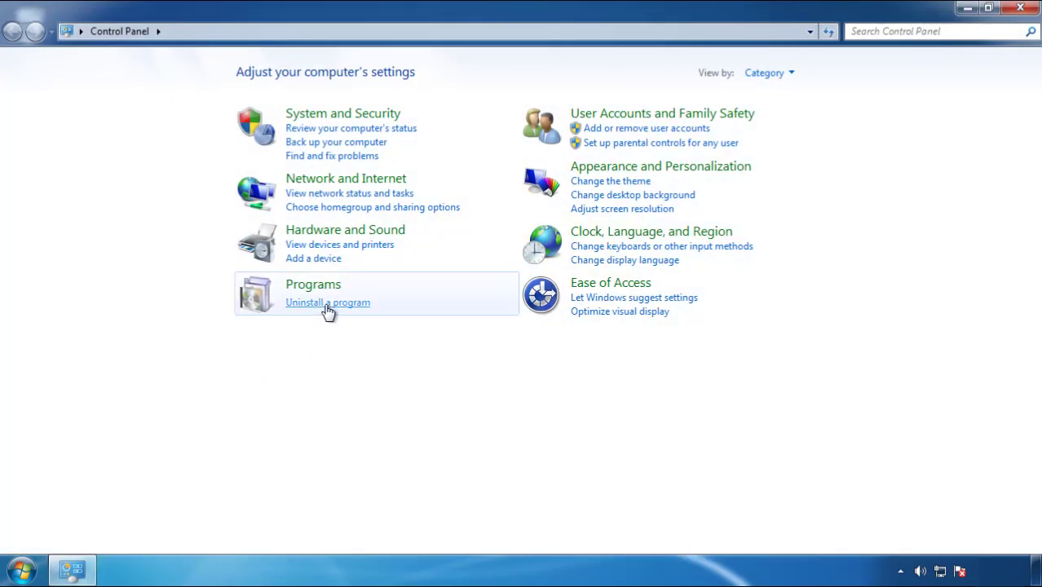
{"action": "left_click", "coordinate": [325, 305]}
{"action": "left_click", "coordinate": [613, 155]}
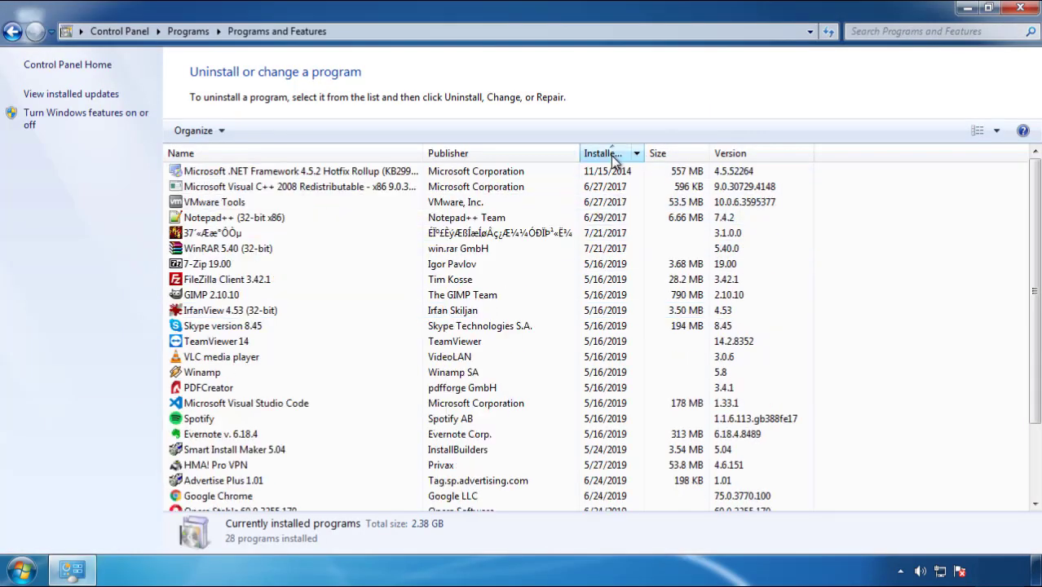
{"action": "left_click", "coordinate": [610, 155]}
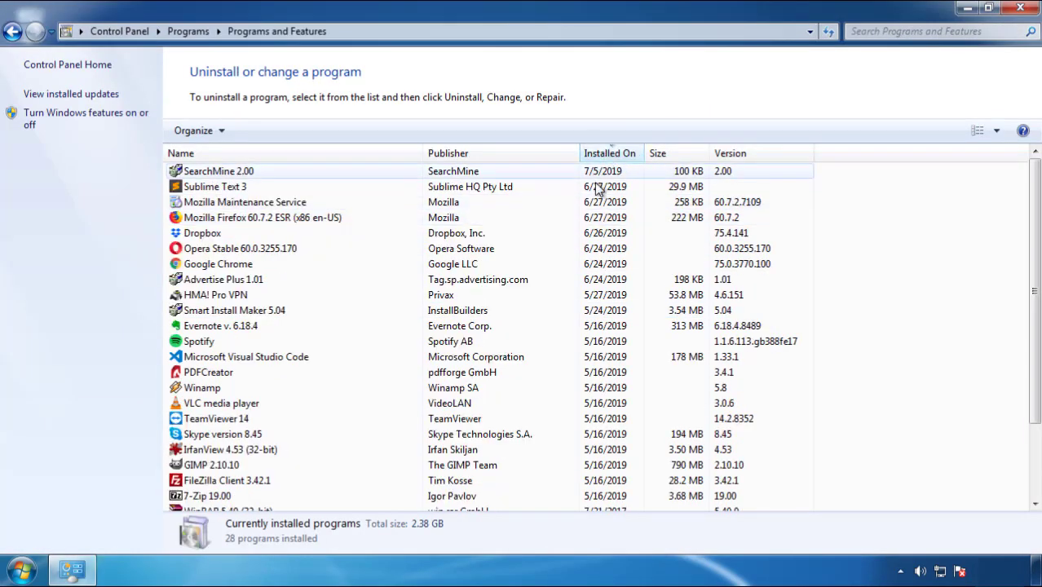
Uninstall SearchMine 2.00 and close the installed programs window
{"action": "left_click", "coordinate": [220, 175]}
{"action": "left_click", "coordinate": [259, 130]}
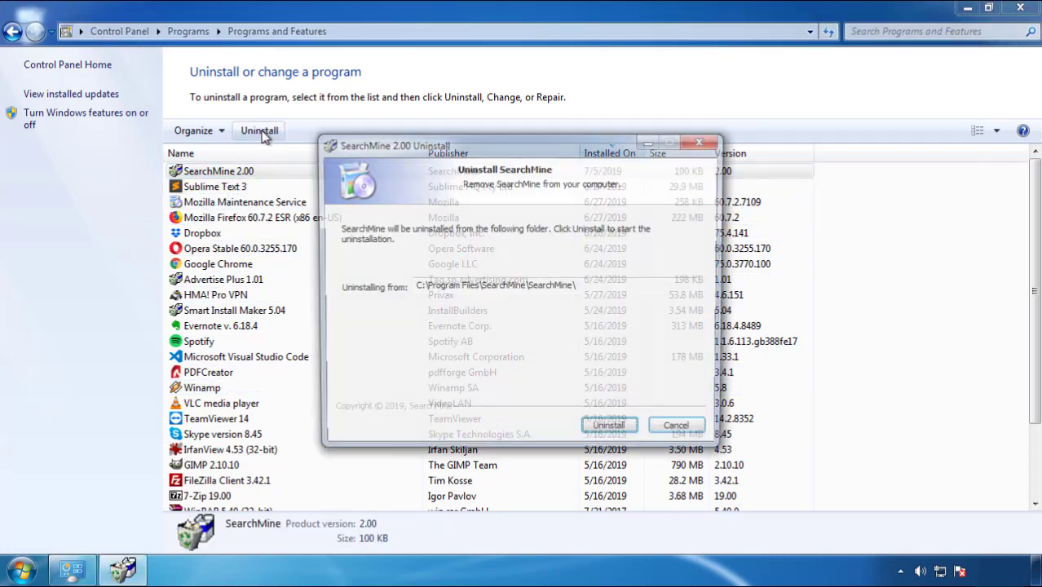
{"action": "left_click", "coordinate": [604, 430]}
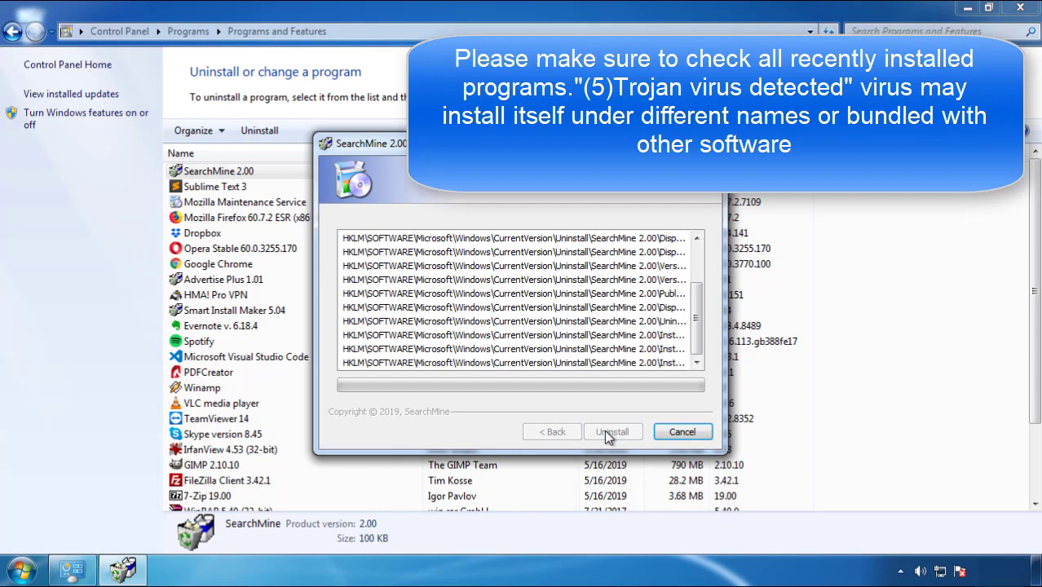
{"action": "left_click", "coordinate": [607, 432]}
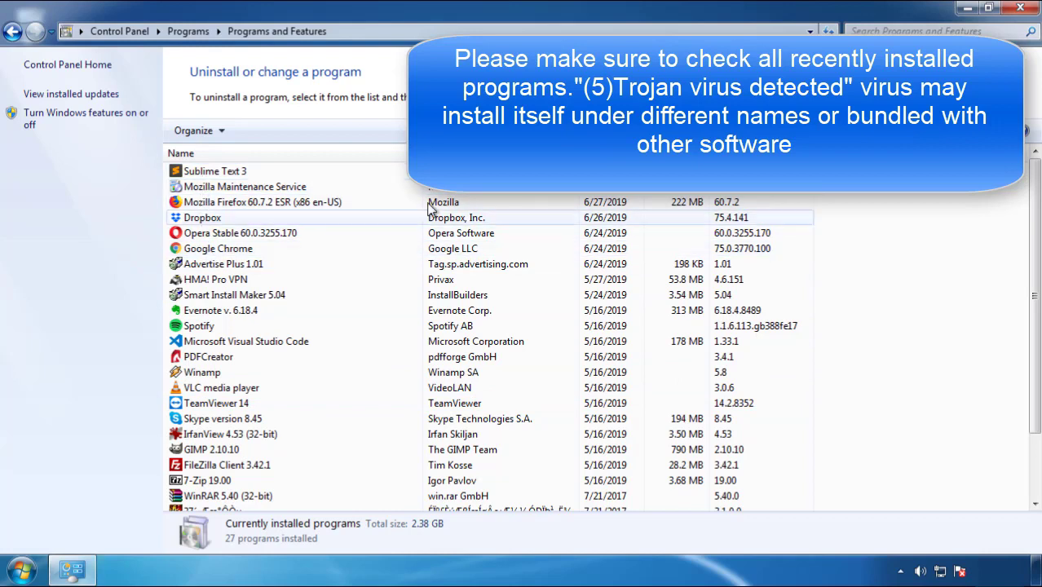
{"action": "left_click", "coordinate": [1023, 9]}
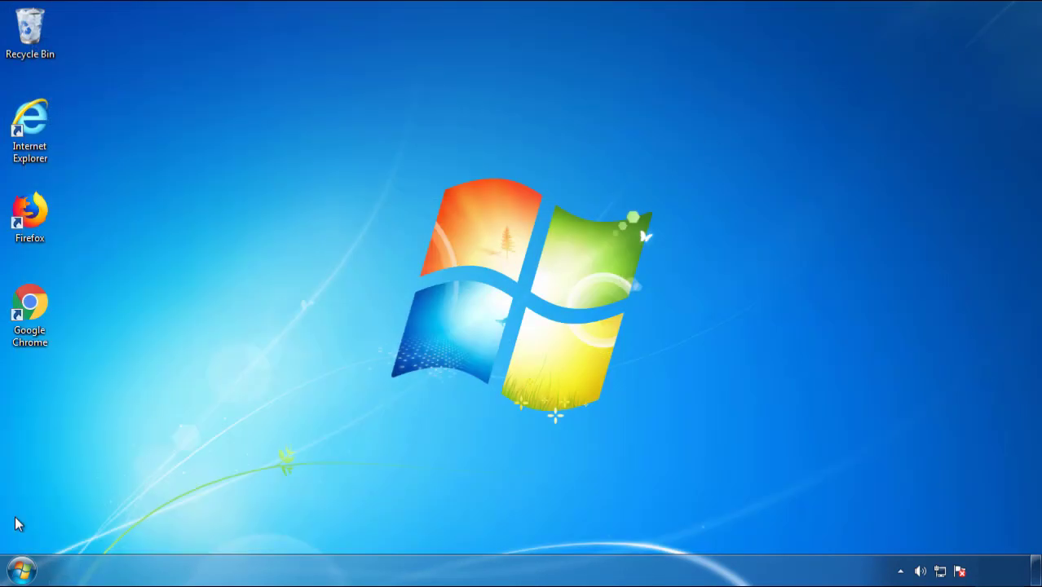
Restart the computer and boot Windows 7 in Safe Mode from the advanced boot options
{"action": "left_click", "coordinate": [20, 566]}
{"action": "left_click", "coordinate": [283, 528]}
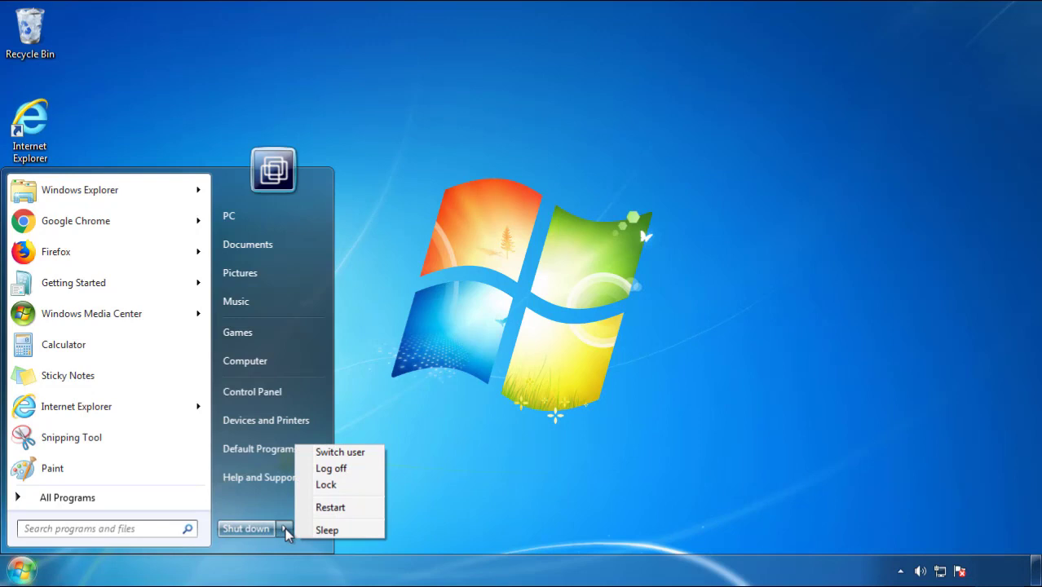
{"action": "left_click", "coordinate": [542, 447]}
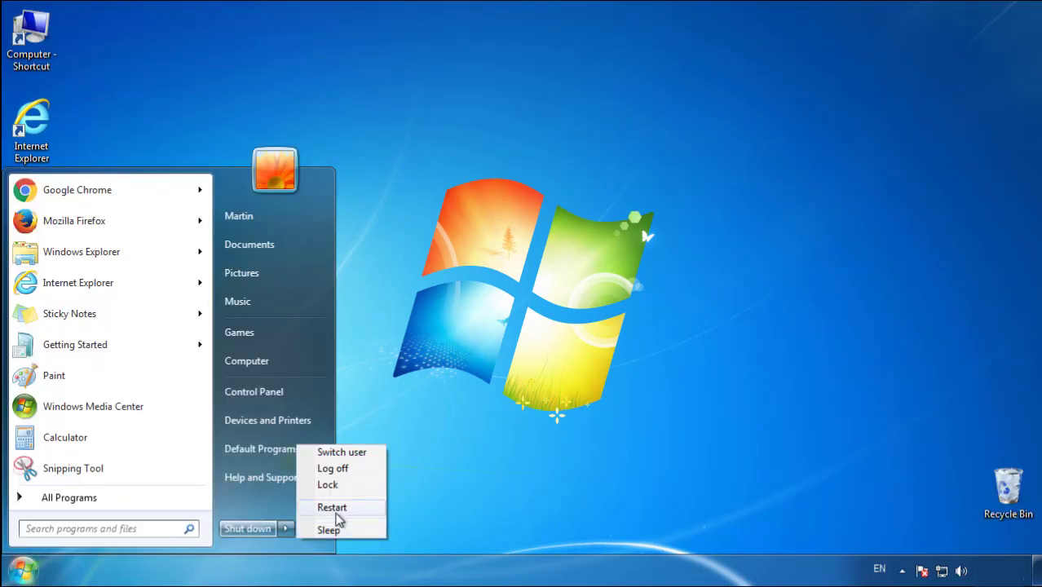
{"action": "left_click", "coordinate": [334, 511]}
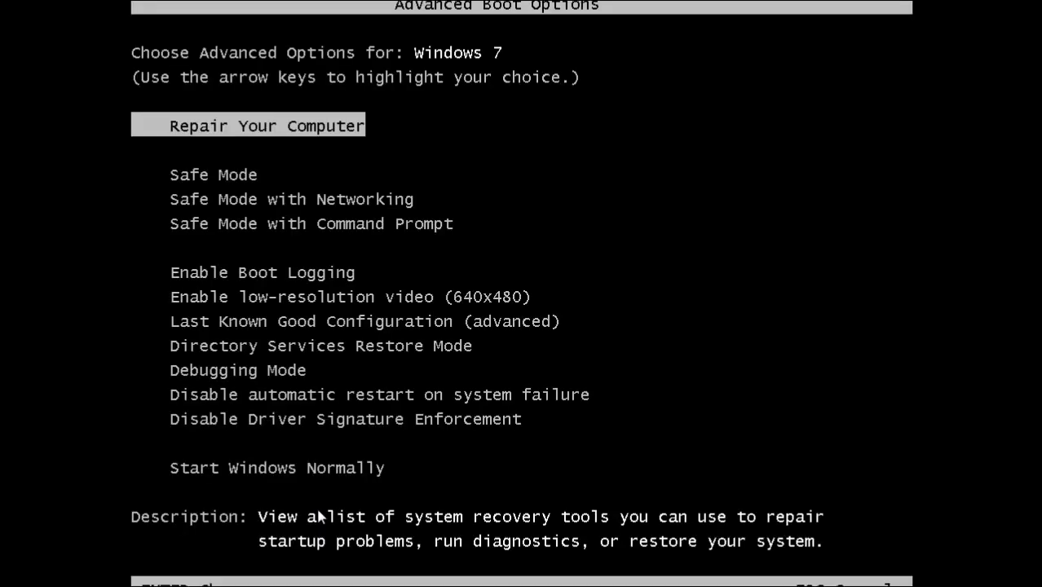
{"action": "key", "text": "Down"}
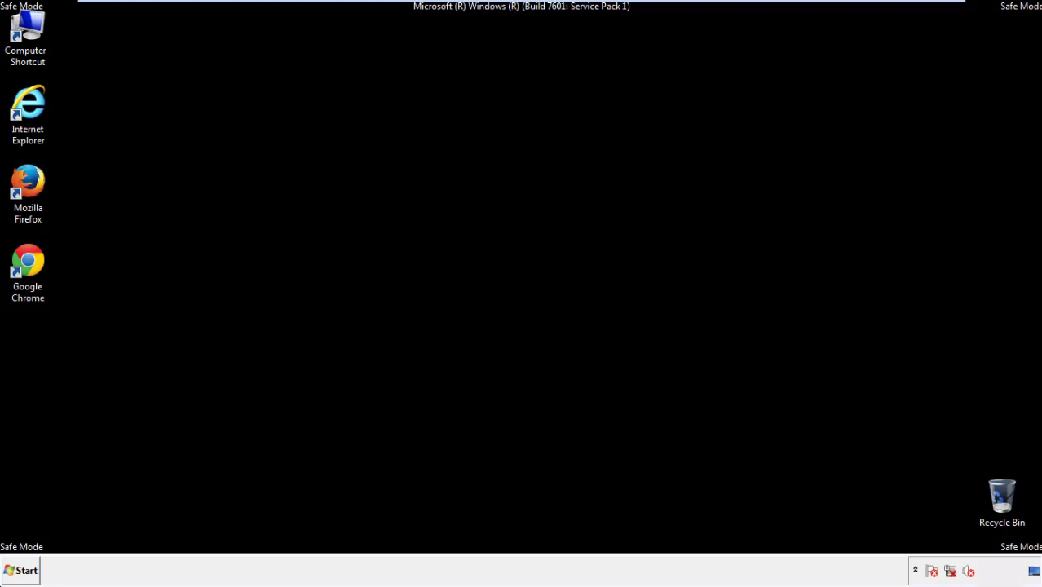
Open Mozilla Firefox and decline making it the default browser for now
{"action": "double_click", "coordinate": [38, 189]}
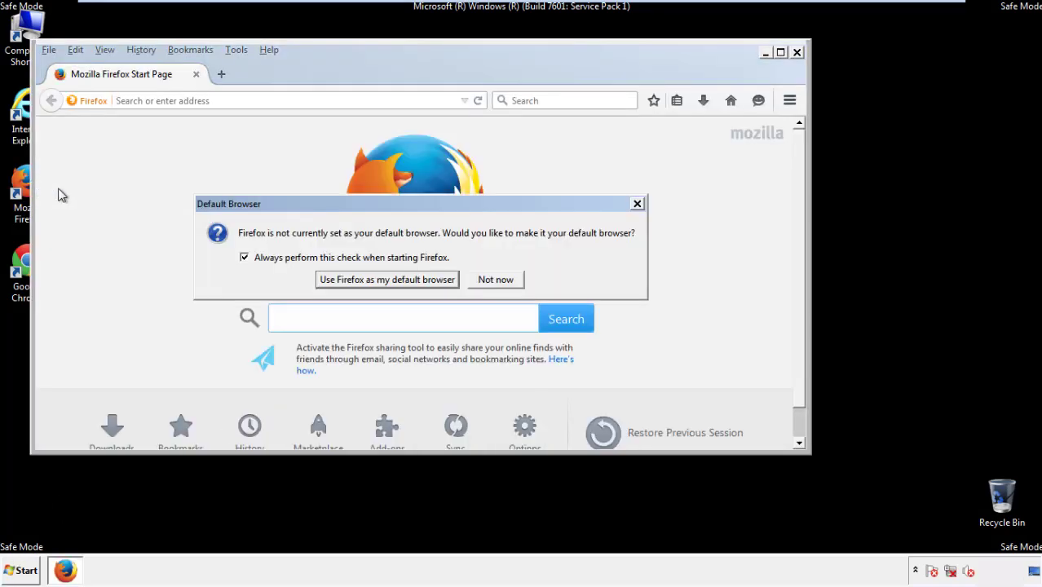
{"action": "left_click", "coordinate": [507, 279]}
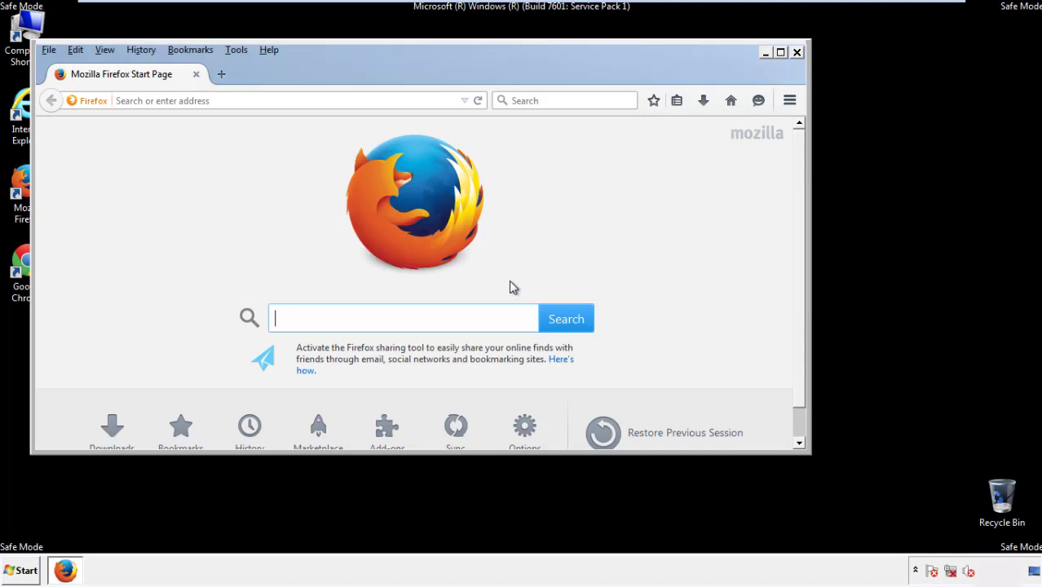
Hide the Firefox menu bar and show it again
{"action": "right_click", "coordinate": [316, 71]}
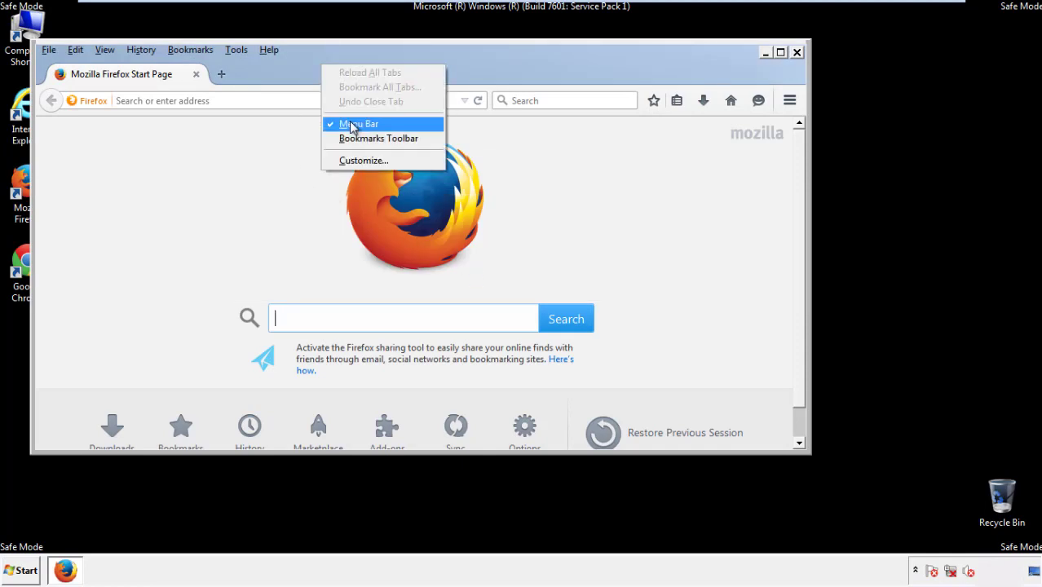
{"action": "left_click", "coordinate": [349, 124]}
{"action": "right_click", "coordinate": [330, 69]}
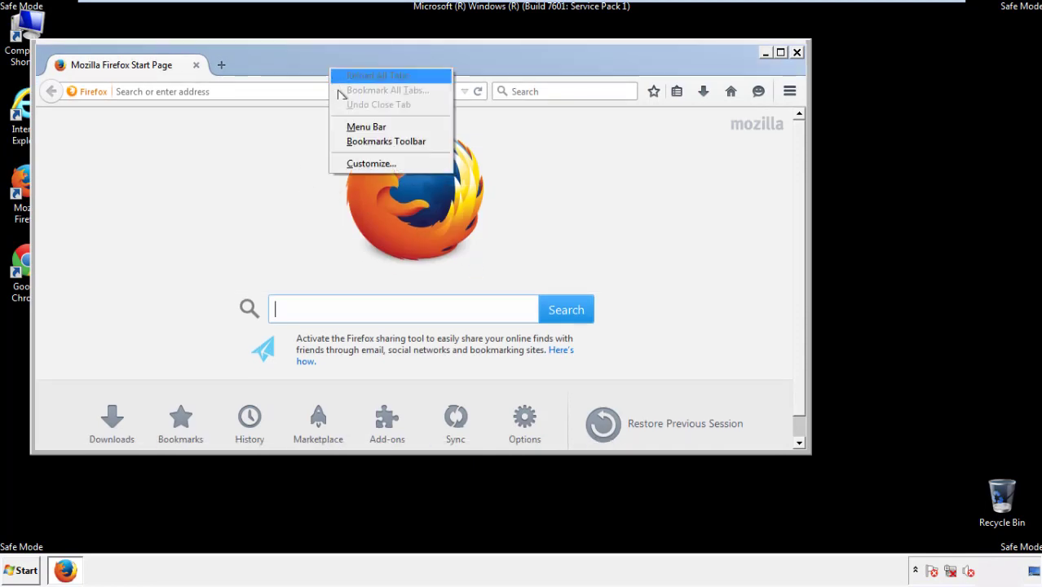
{"action": "left_click", "coordinate": [350, 129]}
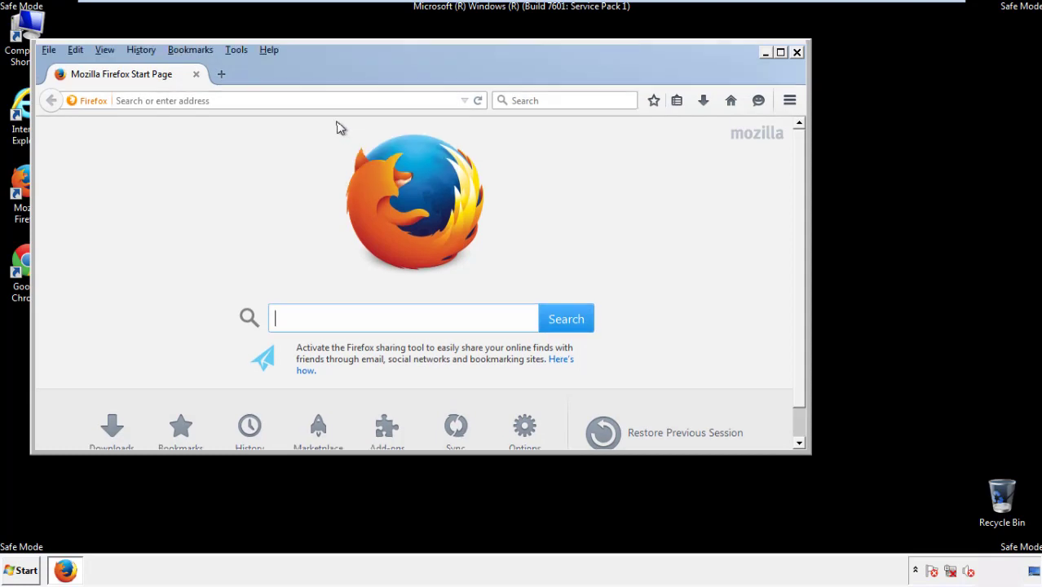
Clear the Firefox history for the time range Everything, including cookies, cache, active logins, offline website data and site preferences
{"action": "left_click", "coordinate": [142, 50]}
{"action": "left_click", "coordinate": [156, 81]}
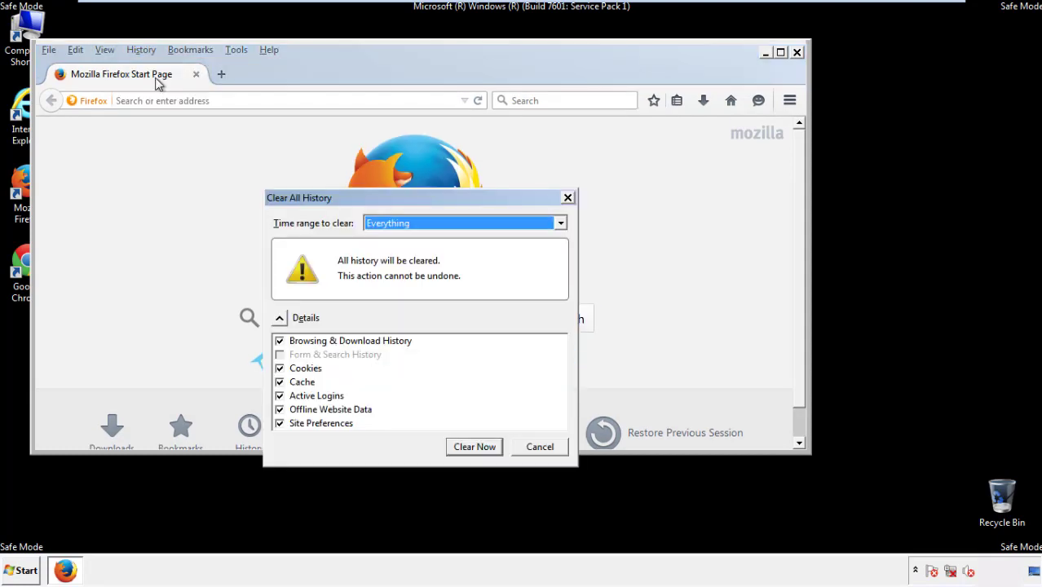
{"action": "left_click", "coordinate": [388, 225]}
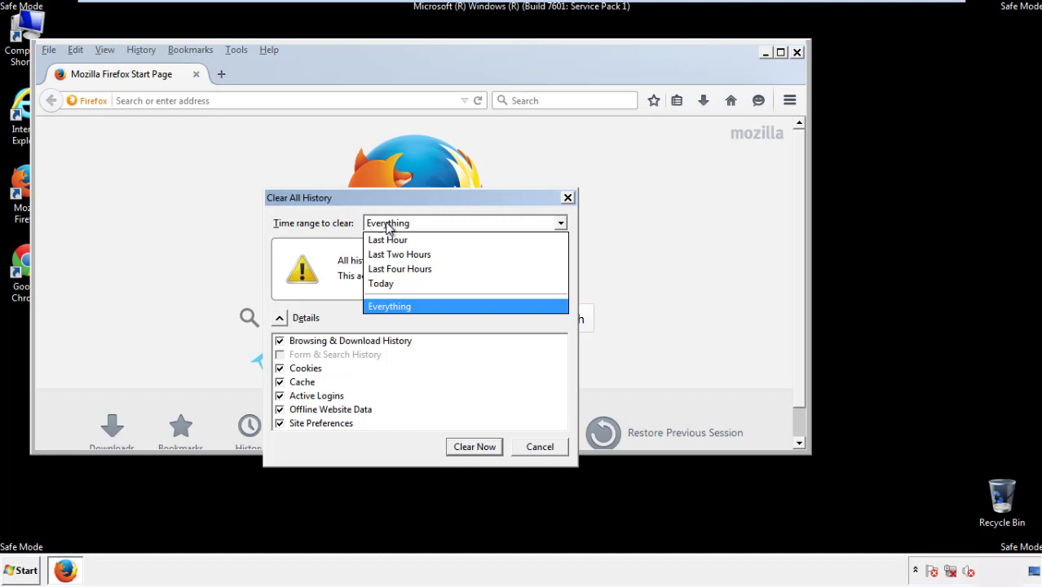
{"action": "left_click", "coordinate": [389, 305]}
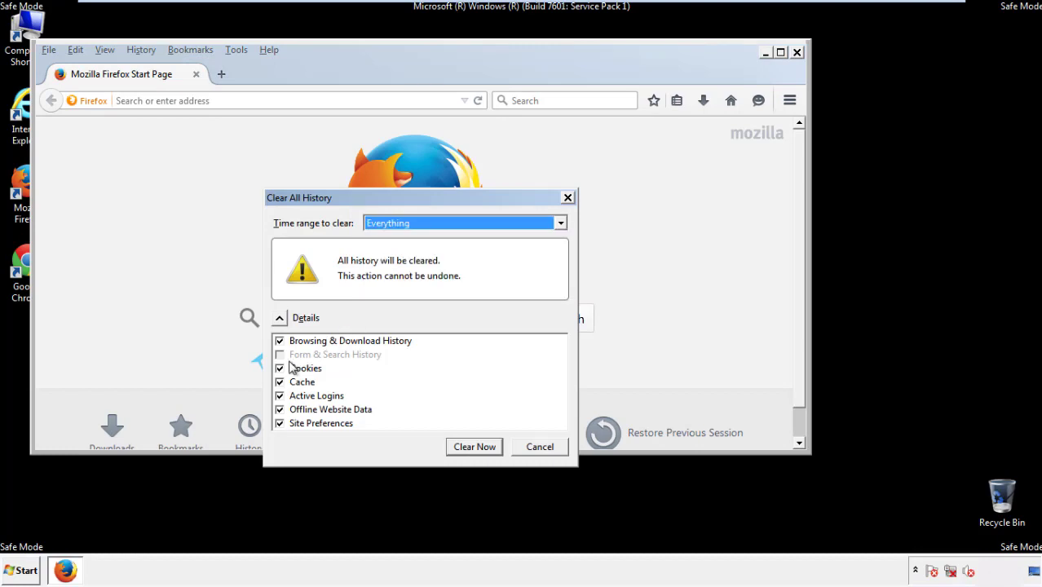
{"action": "left_click", "coordinate": [280, 409]}
{"action": "left_click", "coordinate": [279, 409]}
{"action": "left_click", "coordinate": [281, 424]}
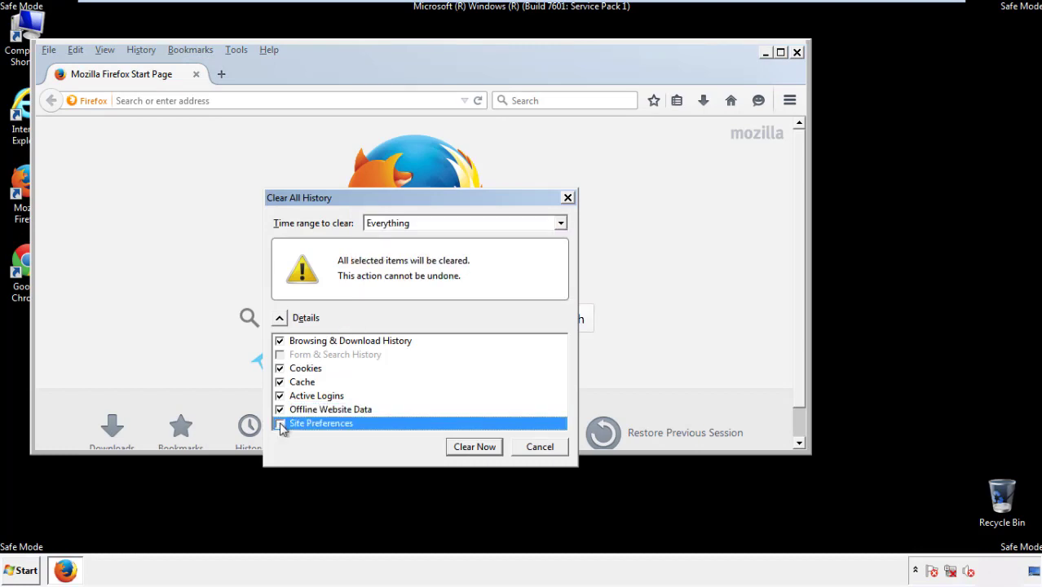
{"action": "left_click", "coordinate": [280, 425]}
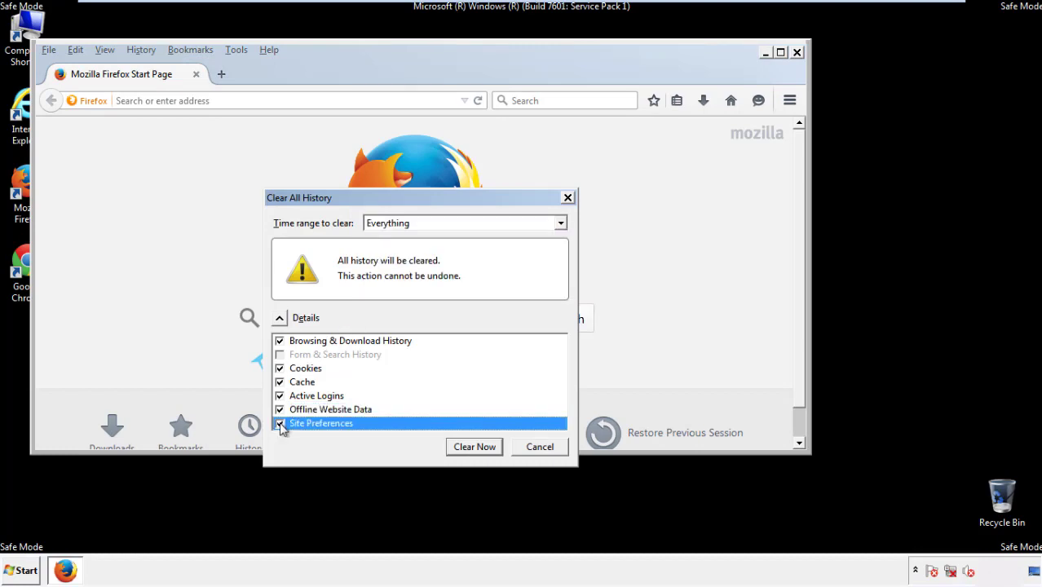
{"action": "left_click", "coordinate": [474, 446]}
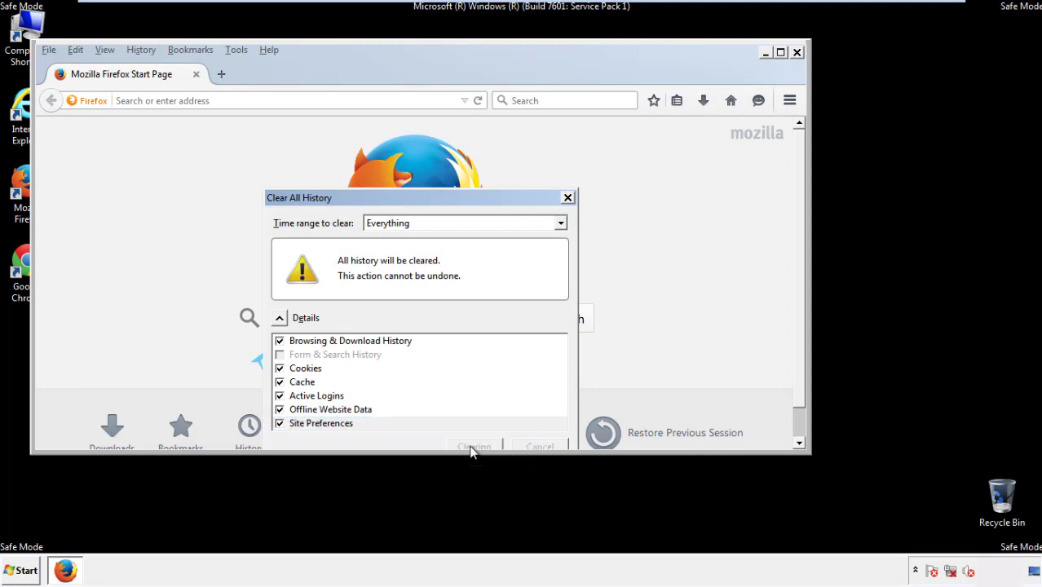
Refresh Firefox from its troubleshooting information, finish the import wizard, decline making it the default browser, and close it
{"action": "left_click", "coordinate": [269, 50]}
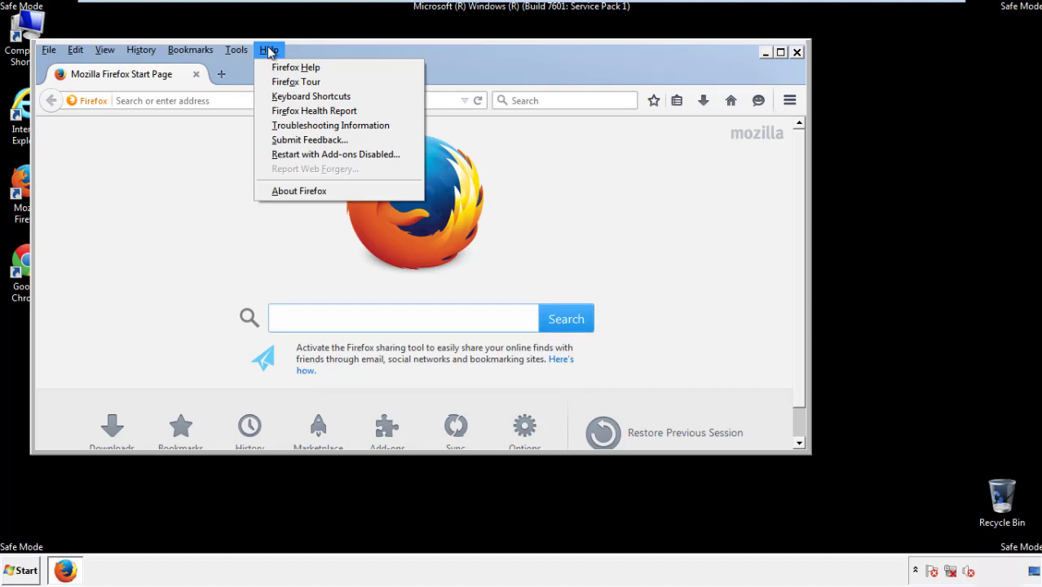
{"action": "left_click", "coordinate": [304, 124]}
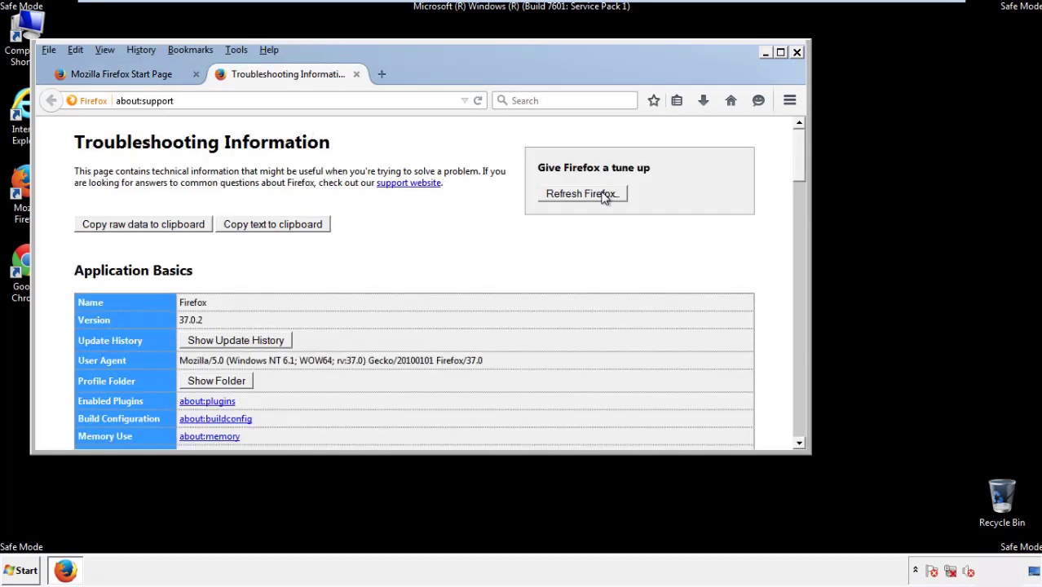
{"action": "left_click", "coordinate": [603, 199]}
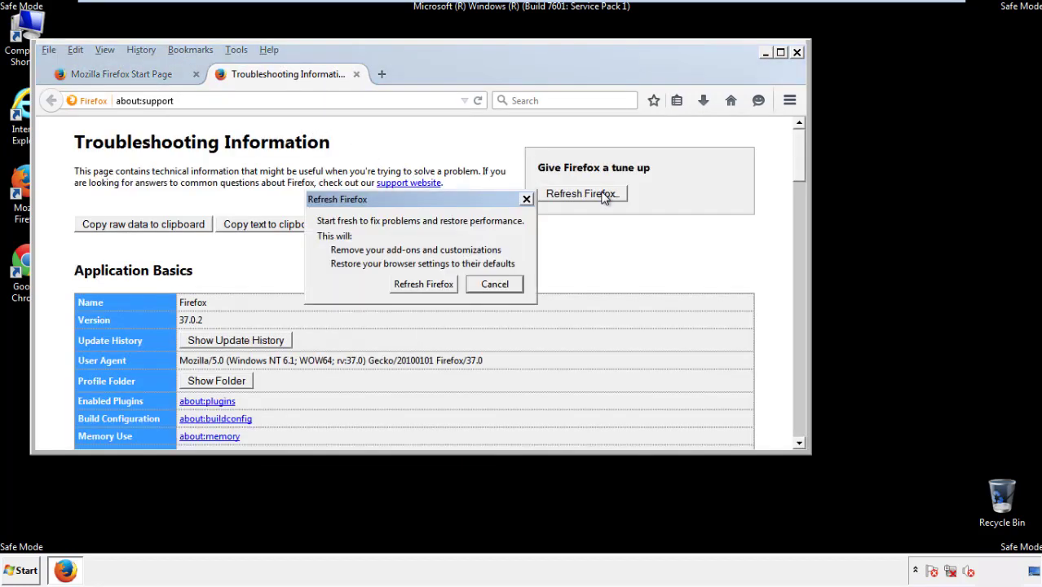
{"action": "left_click", "coordinate": [425, 287]}
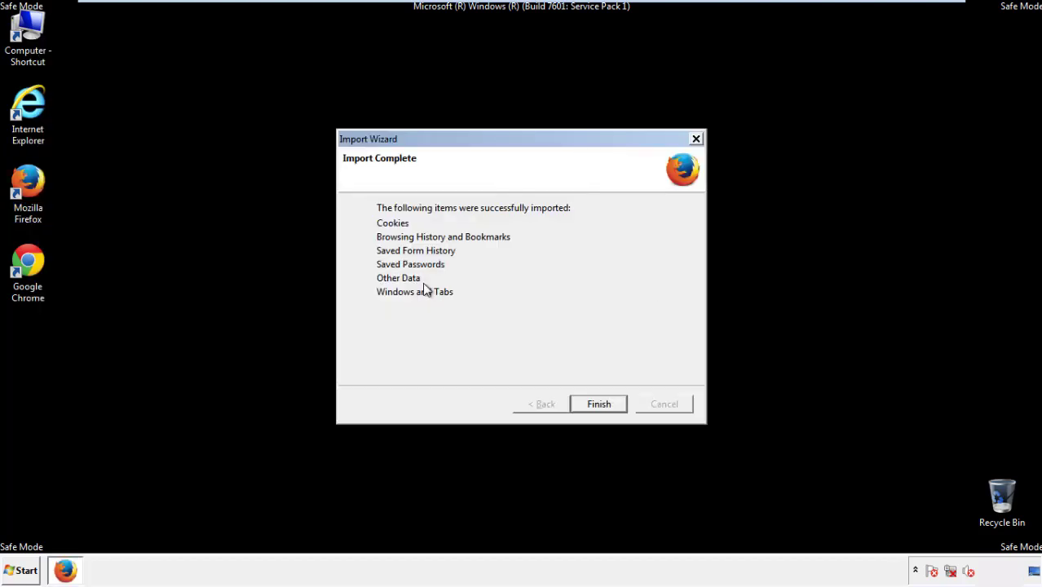
{"action": "left_click", "coordinate": [598, 405]}
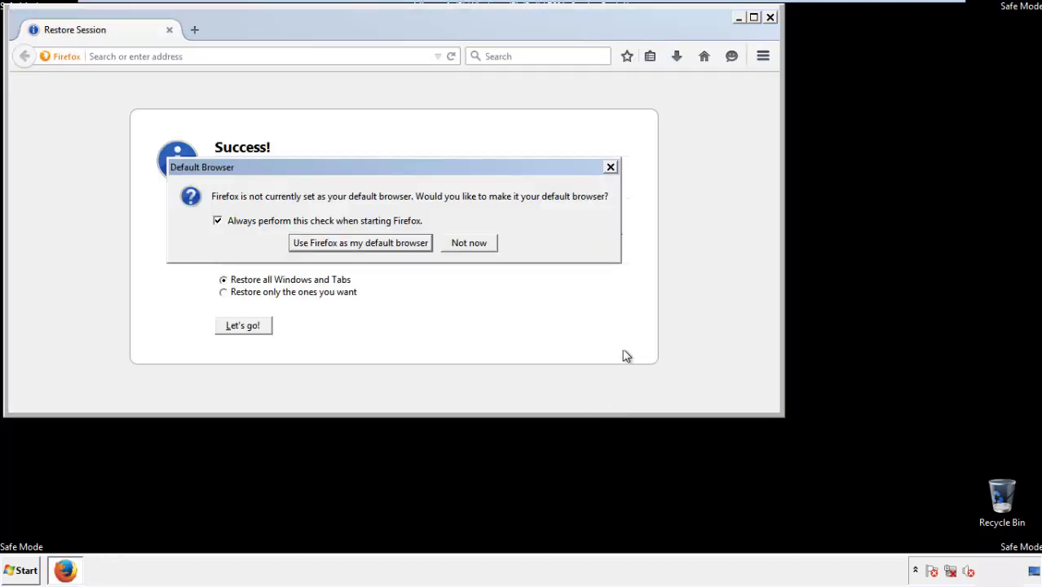
{"action": "left_click", "coordinate": [470, 242]}
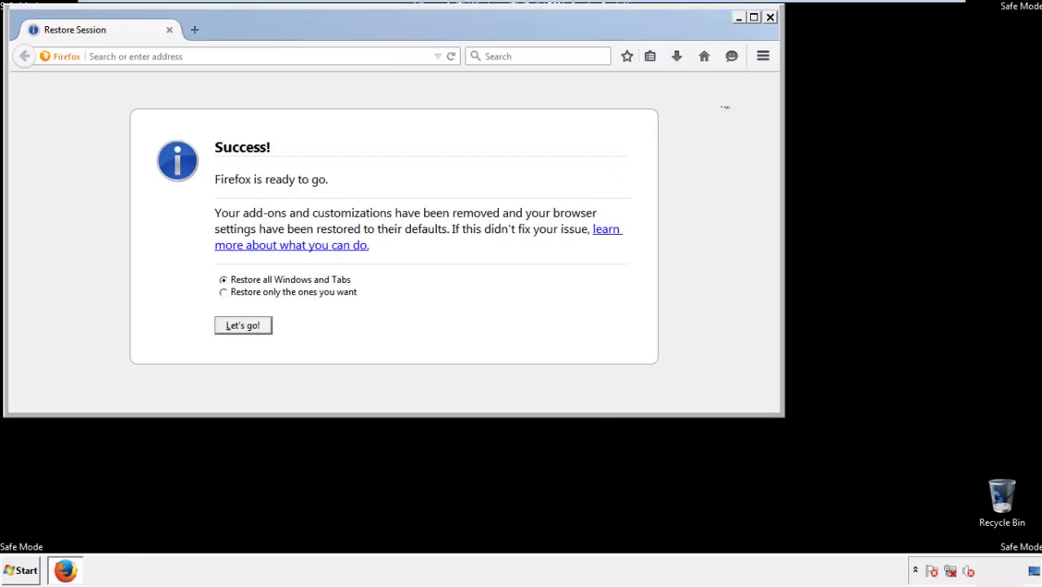
{"action": "left_click", "coordinate": [770, 17]}
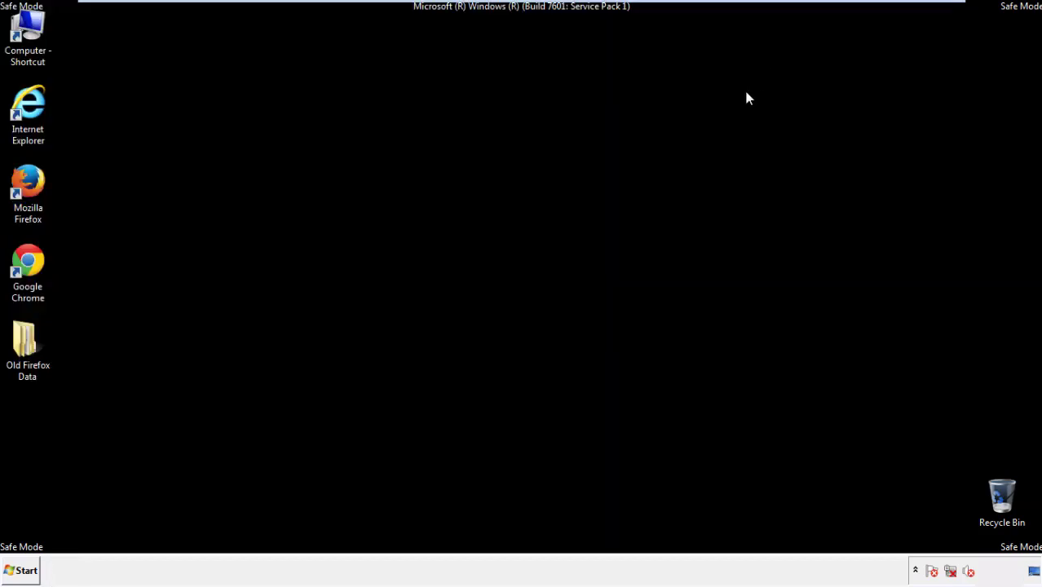
Switch to Google Chrome and stop it from asking again to become the default browser
{"action": "left_click", "coordinate": [24, 261]}
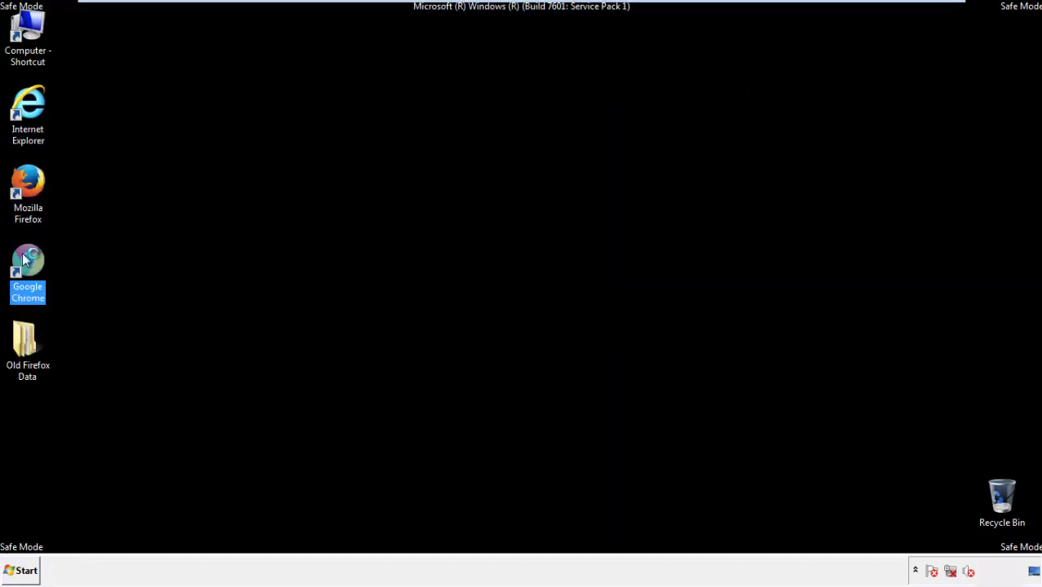
{"action": "double_click", "coordinate": [24, 259]}
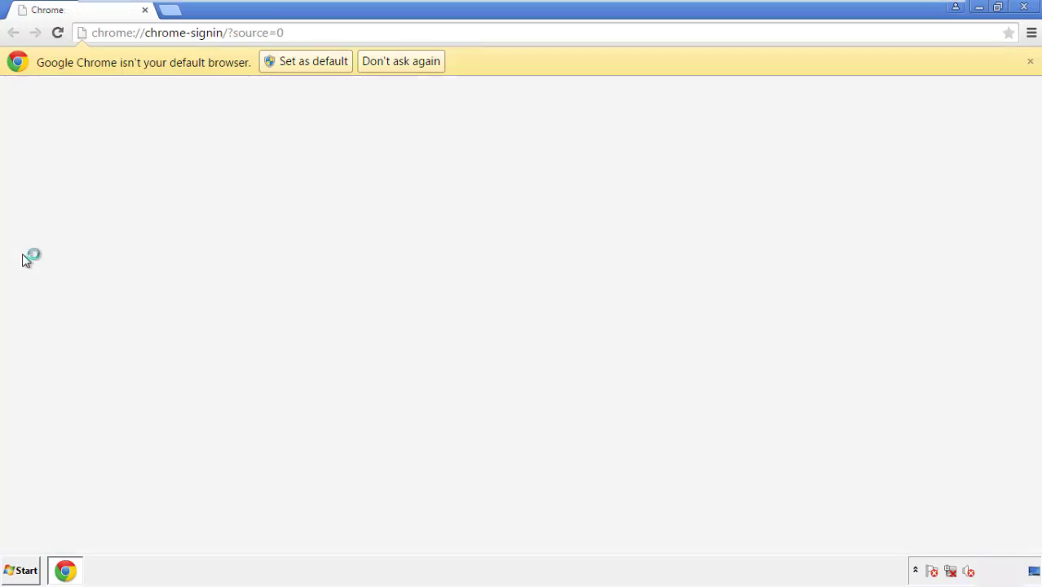
{"action": "left_click", "coordinate": [419, 64]}
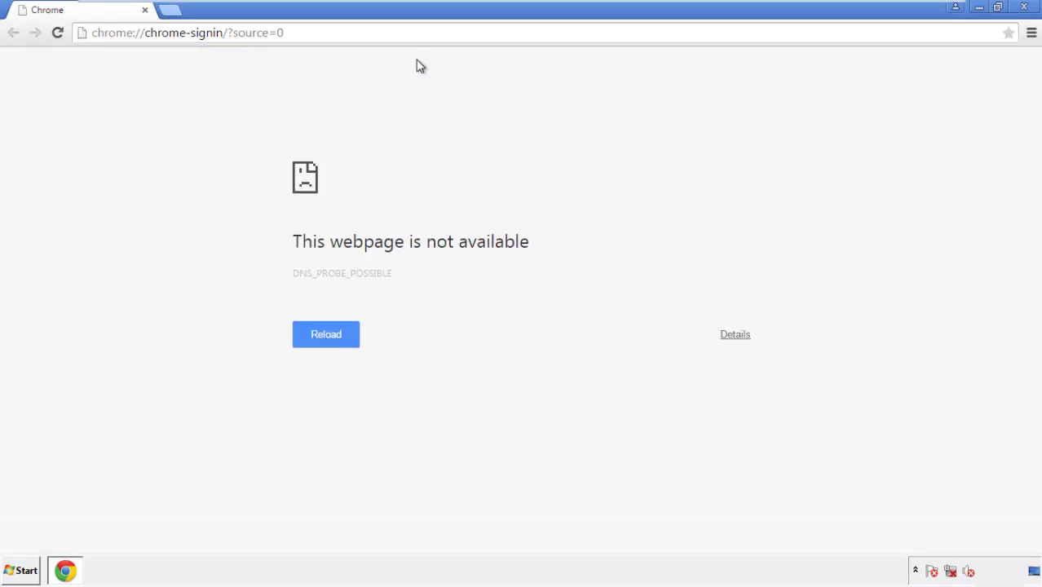
Clear Chrome's browsing data from the beginning of time, including browsing and download history, cookies, cached files, autofill form data and hosted app data
{"action": "left_click", "coordinate": [1031, 34]}
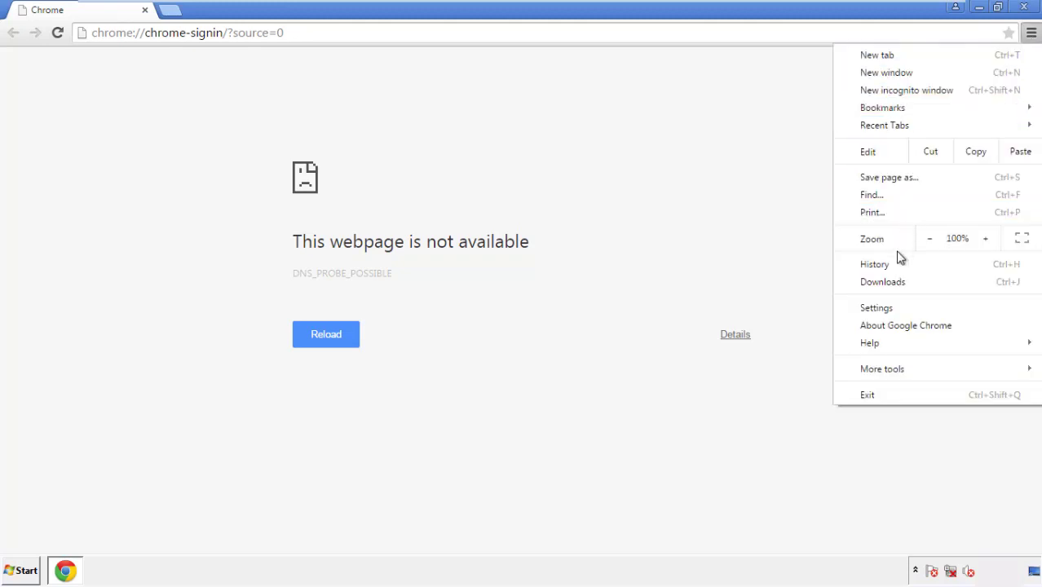
{"action": "left_click", "coordinate": [880, 307]}
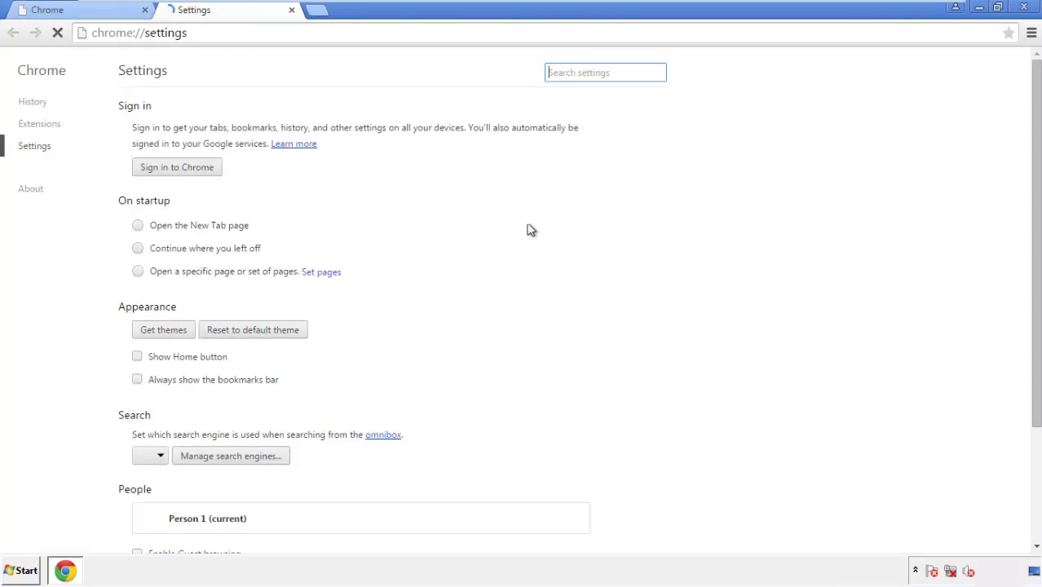
{"action": "left_click", "coordinate": [37, 103]}
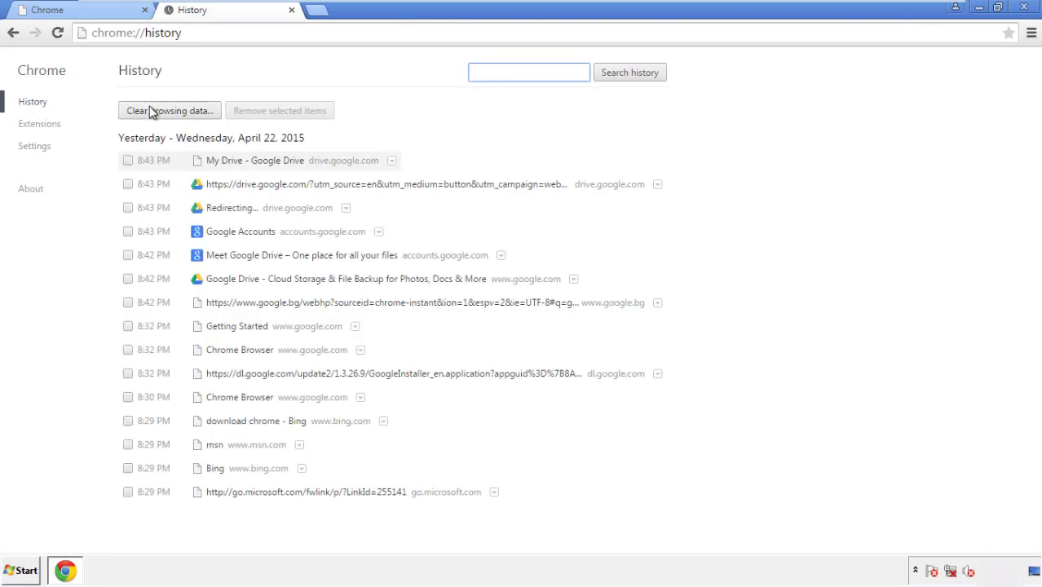
{"action": "left_click", "coordinate": [157, 113]}
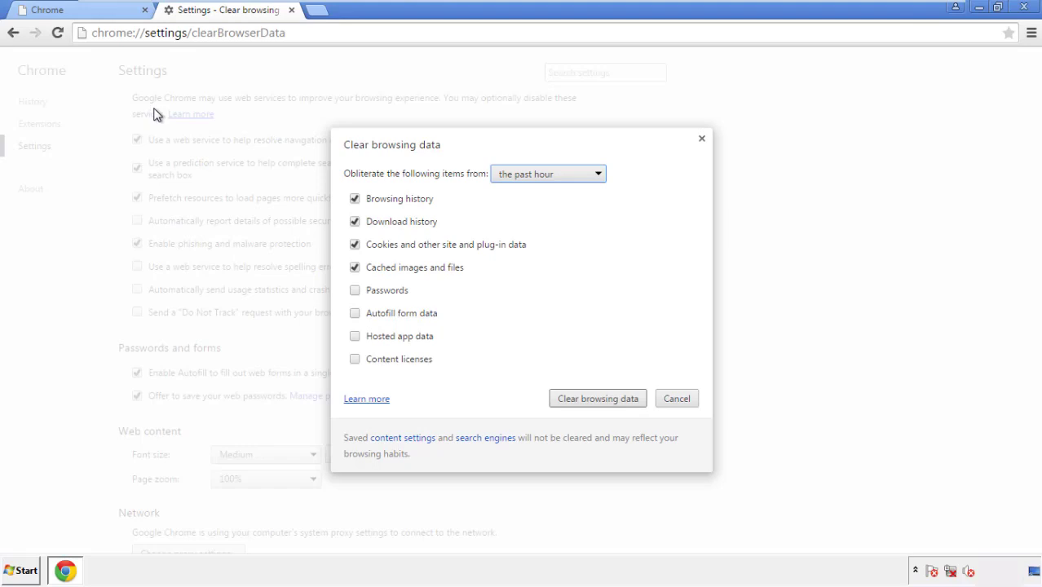
{"action": "left_click", "coordinate": [524, 175]}
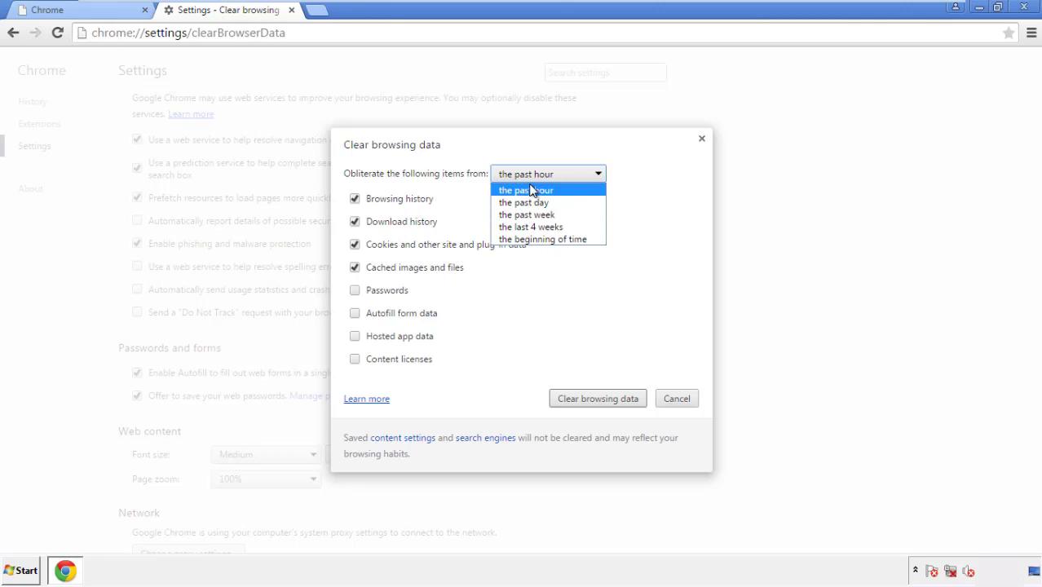
{"action": "left_click", "coordinate": [522, 240]}
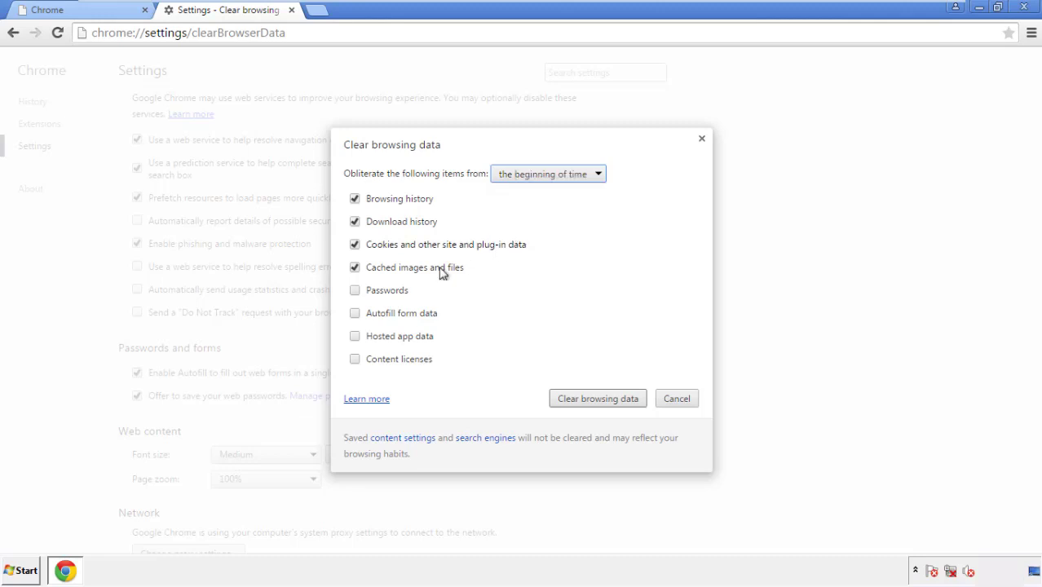
{"action": "left_click", "coordinate": [359, 314]}
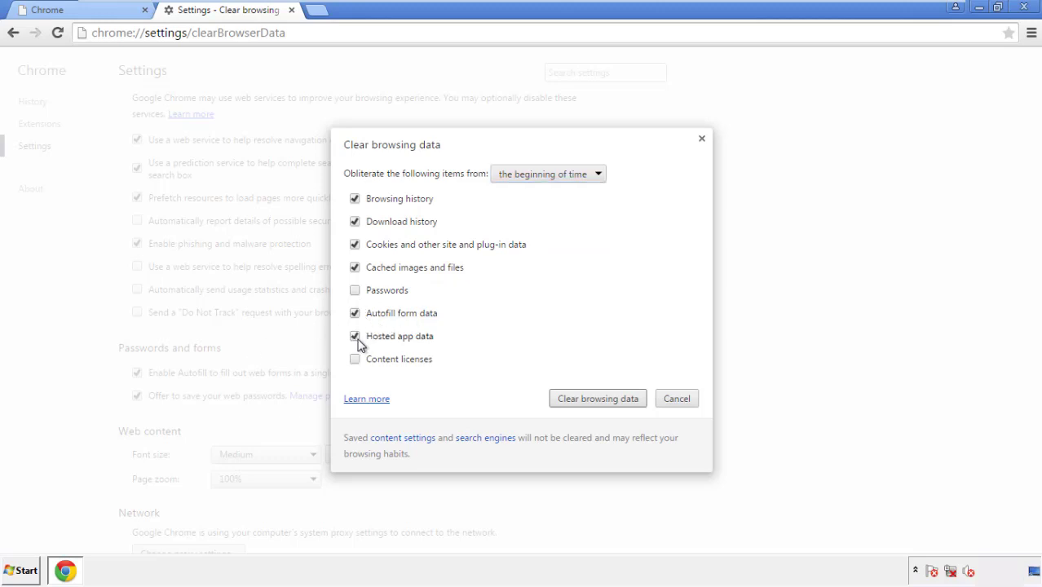
{"action": "left_click", "coordinate": [584, 399]}
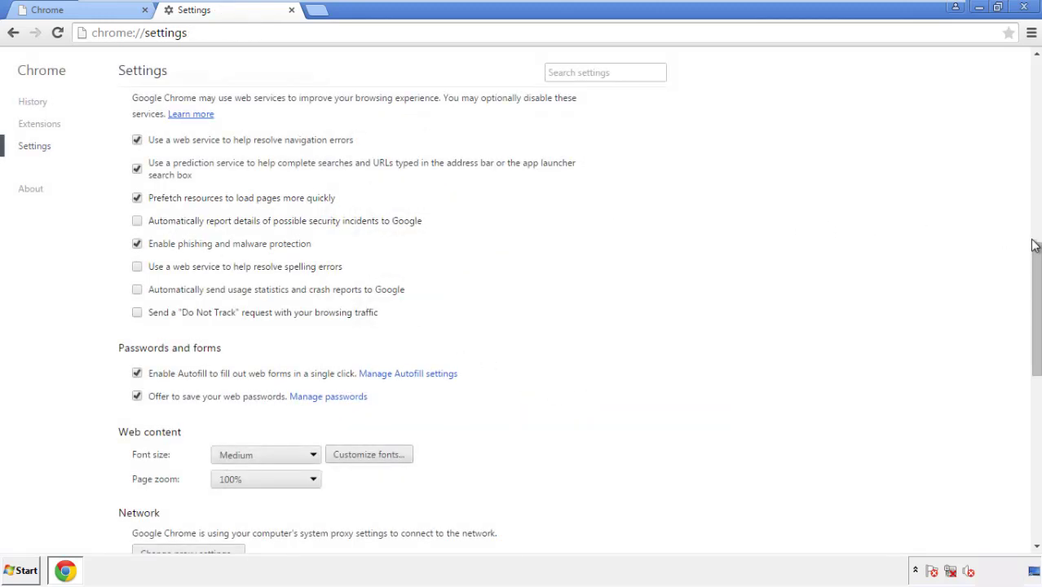
Reset the Chrome settings to their original defaults and close the browser
{"action": "left_click_drag", "start_coordinate": [1034, 245], "coordinate": [1029, 453]}
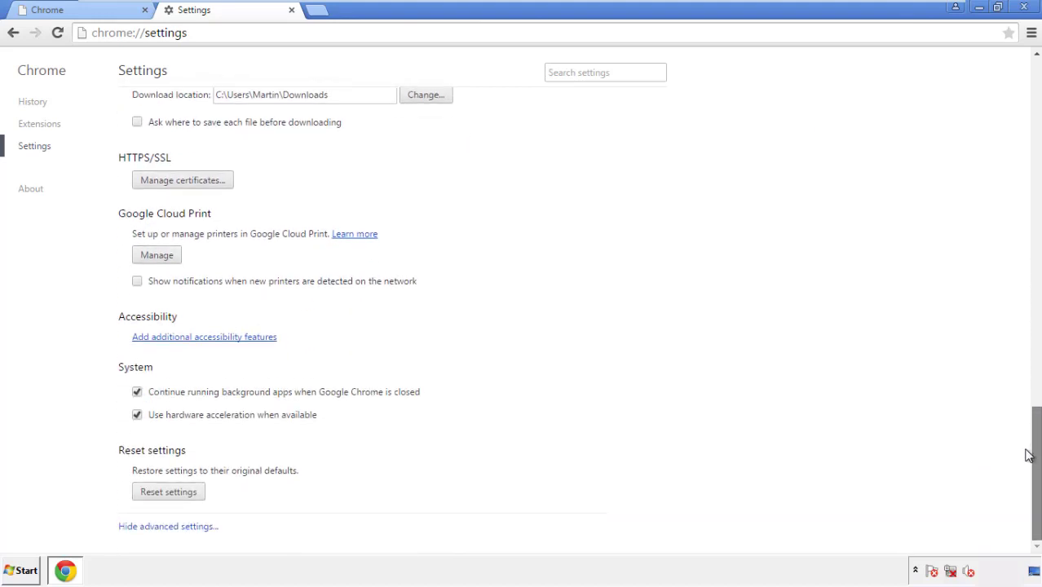
{"action": "left_click", "coordinate": [198, 494]}
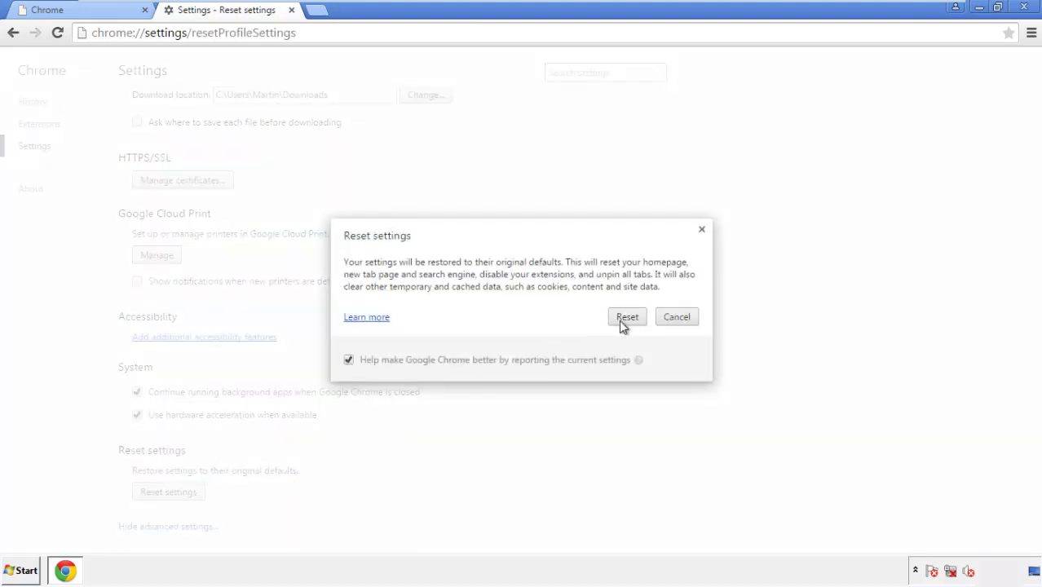
{"action": "left_click", "coordinate": [628, 318]}
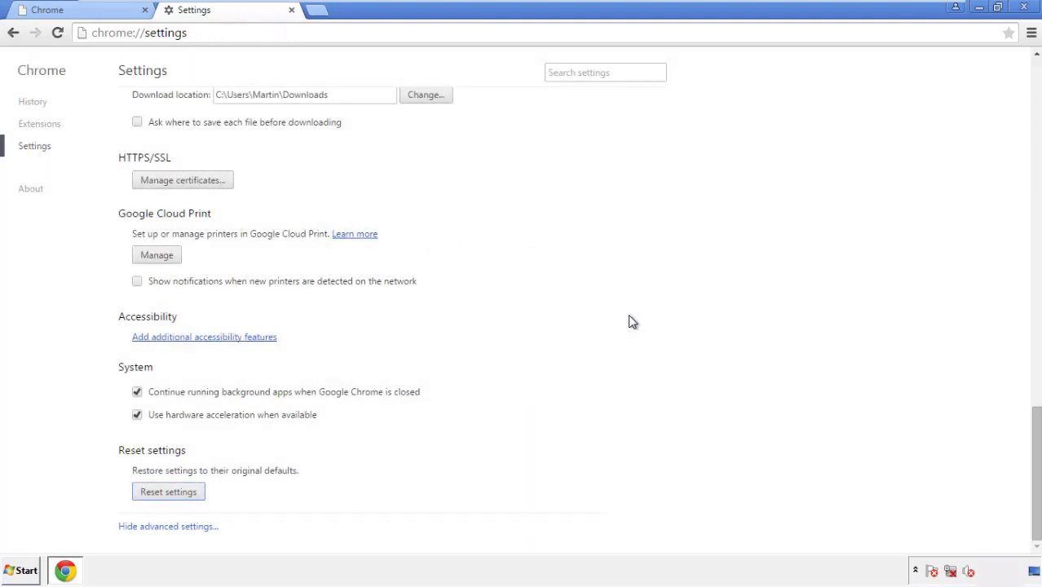
{"action": "left_click", "coordinate": [1024, 7]}
{"action": "left_click", "coordinate": [561, 265]}
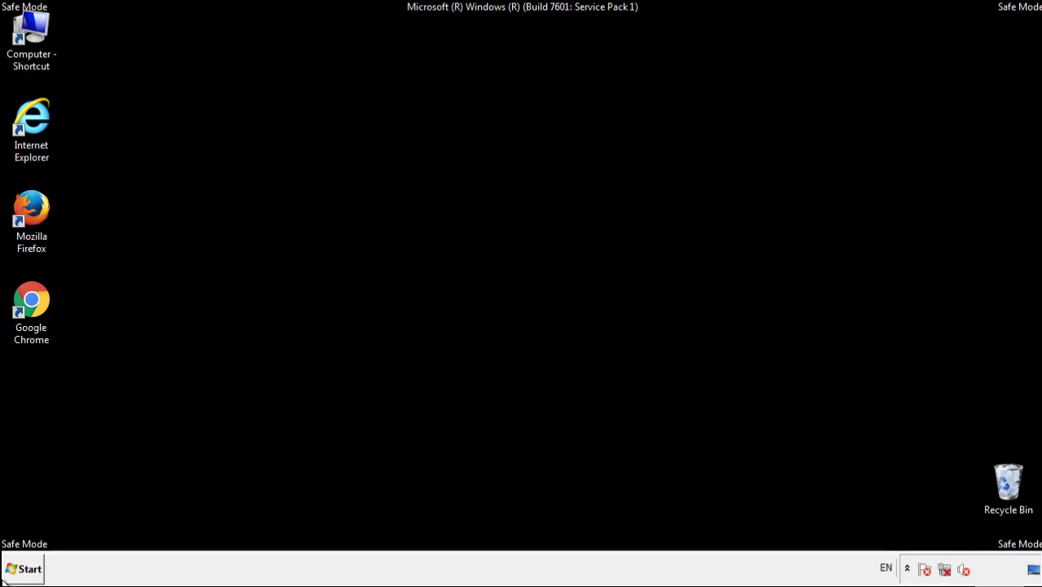
Switch to Firefox, remove the Search Mine extension from the add-ons, and close the browser
{"action": "double_click", "coordinate": [40, 202]}
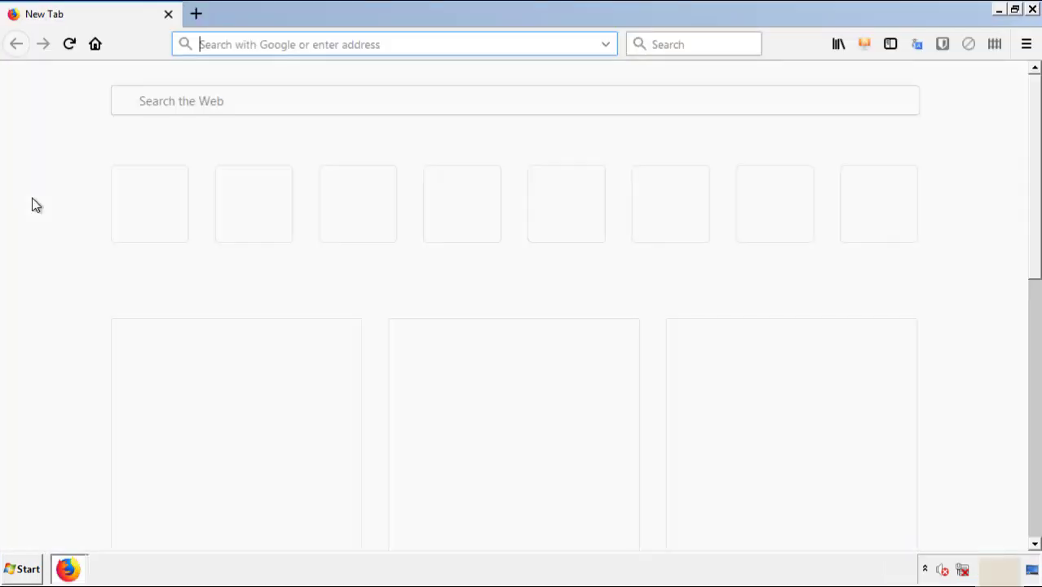
{"action": "left_click", "coordinate": [1025, 43]}
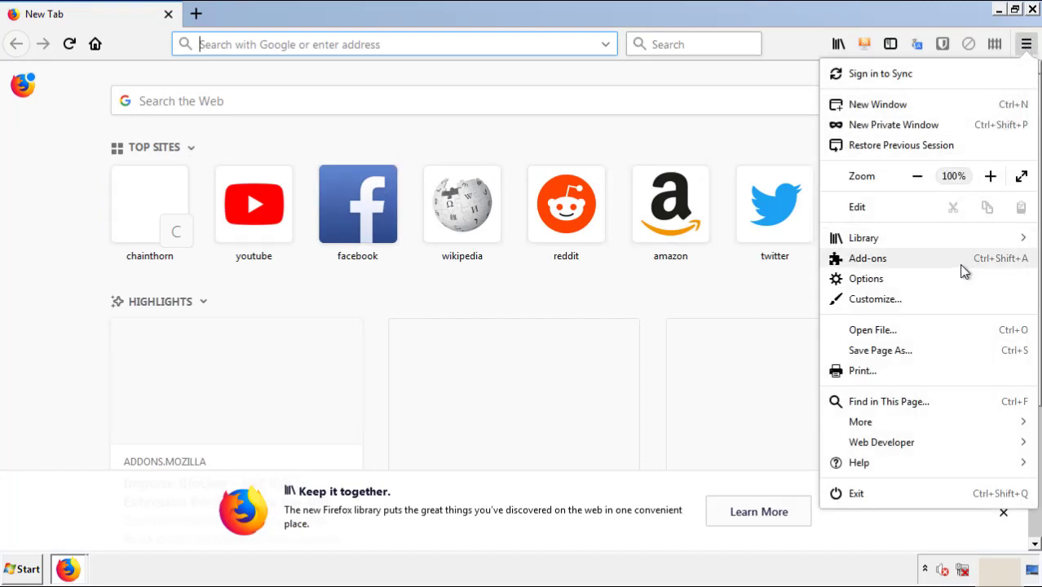
{"action": "left_click", "coordinate": [867, 259]}
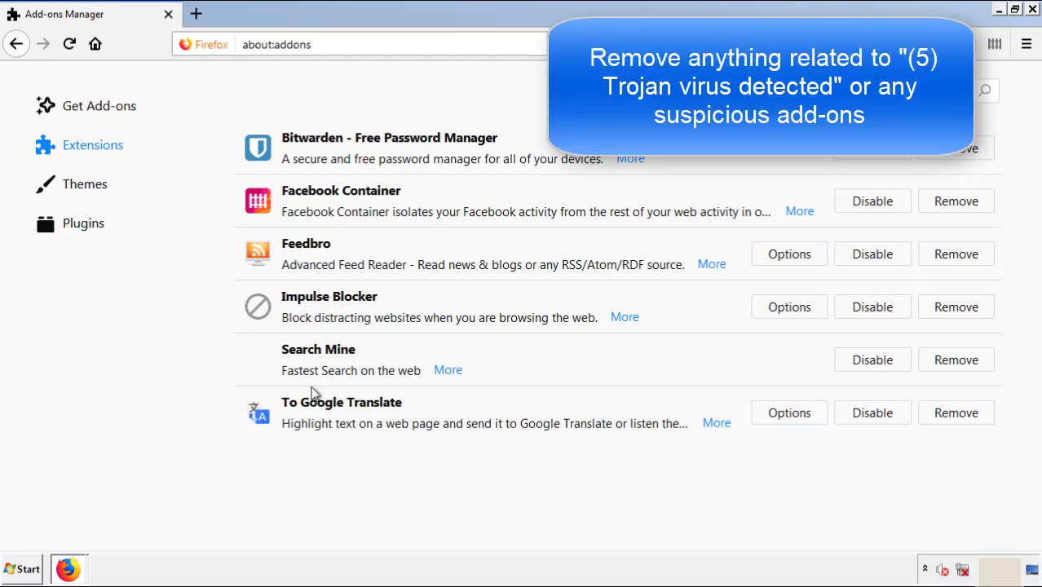
{"action": "left_click", "coordinate": [953, 367]}
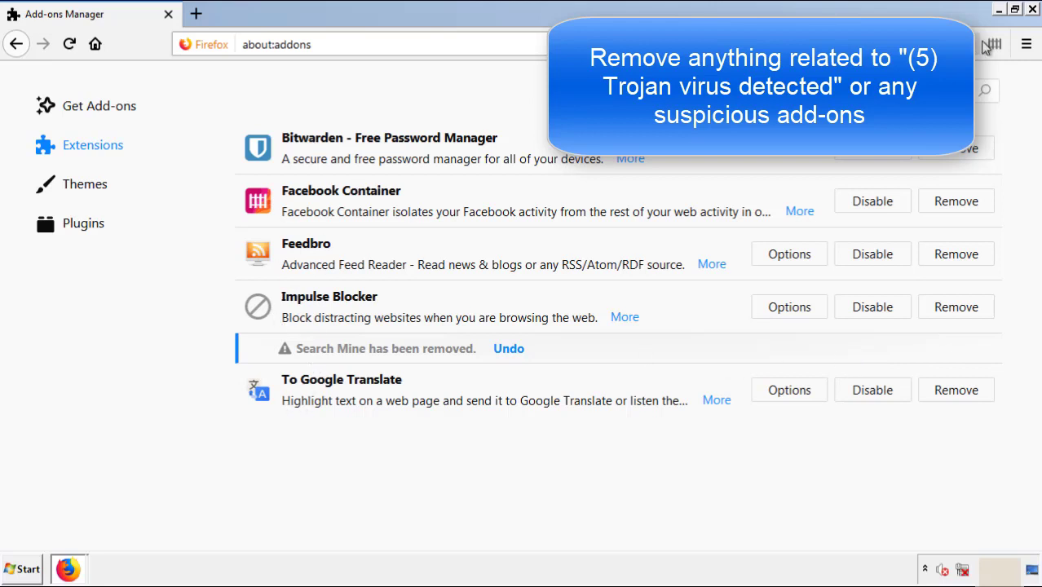
{"action": "left_click", "coordinate": [1032, 9]}
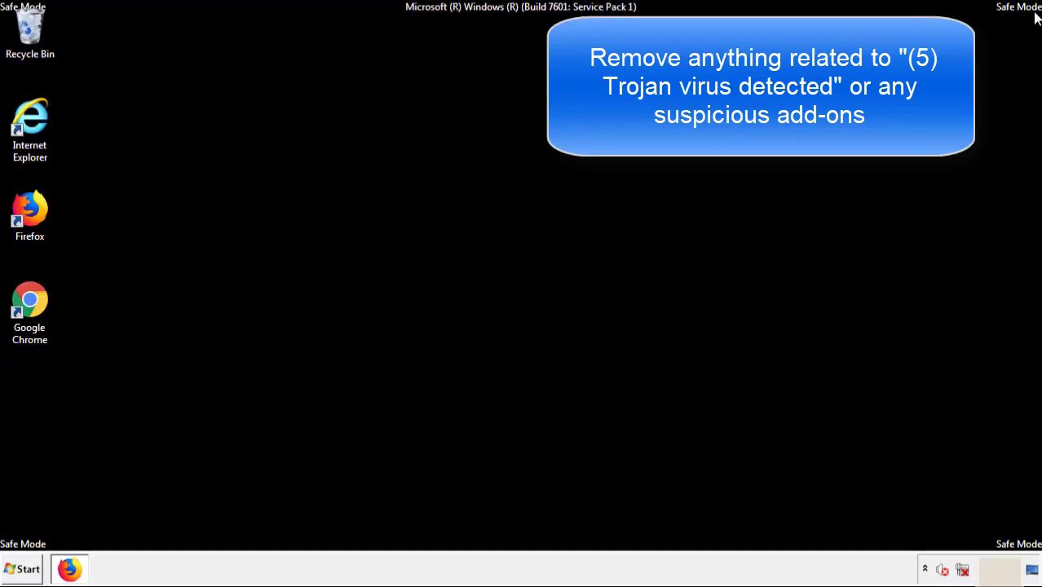
Switch to Google Chrome, look through the installed extensions, remove Search Mine with confirmation, and close the browser
{"action": "double_click", "coordinate": [30, 314]}
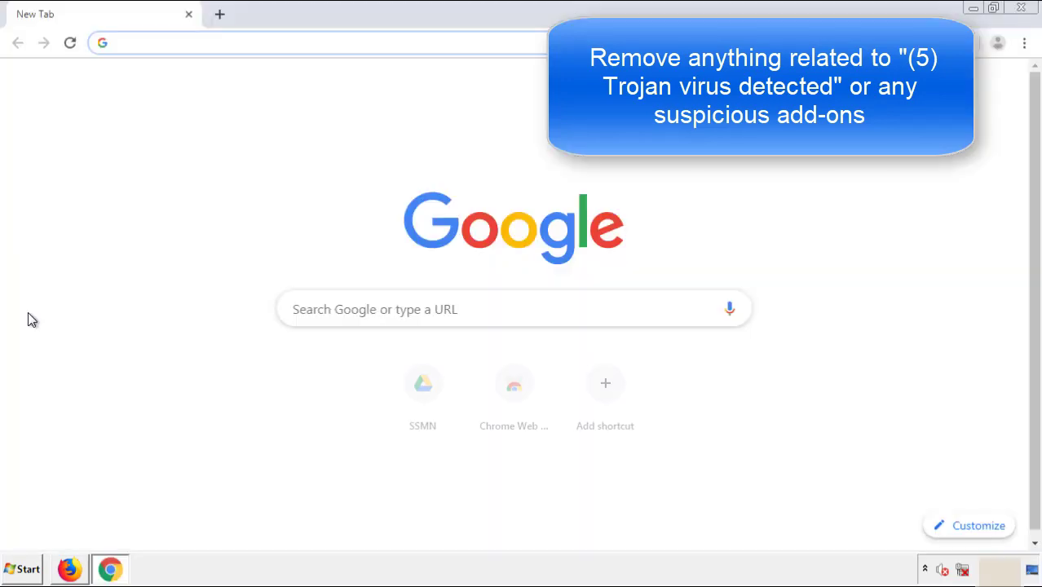
{"action": "left_click", "coordinate": [1024, 43]}
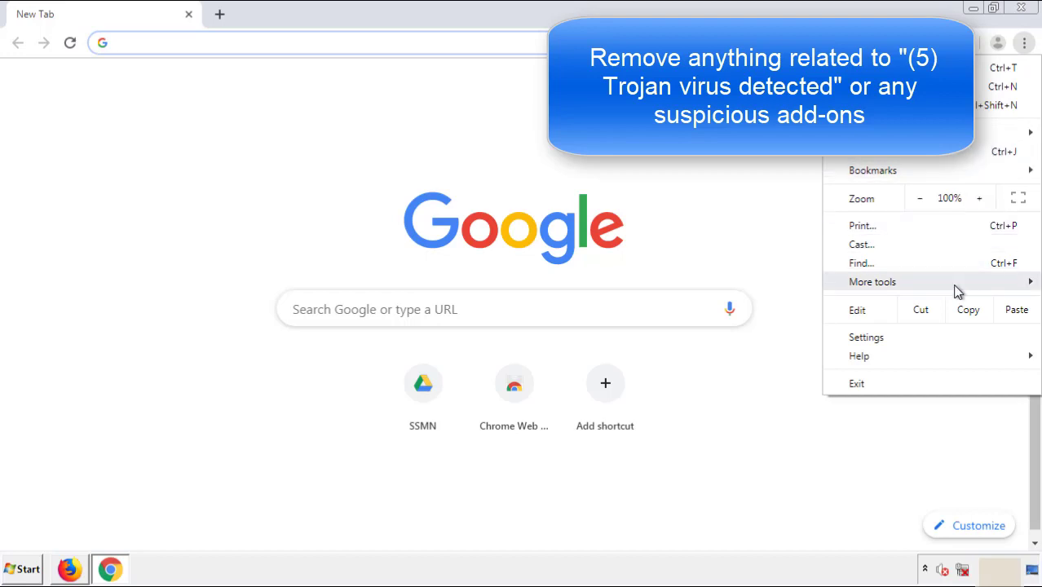
{"action": "mouse_move", "coordinate": [935, 285]}
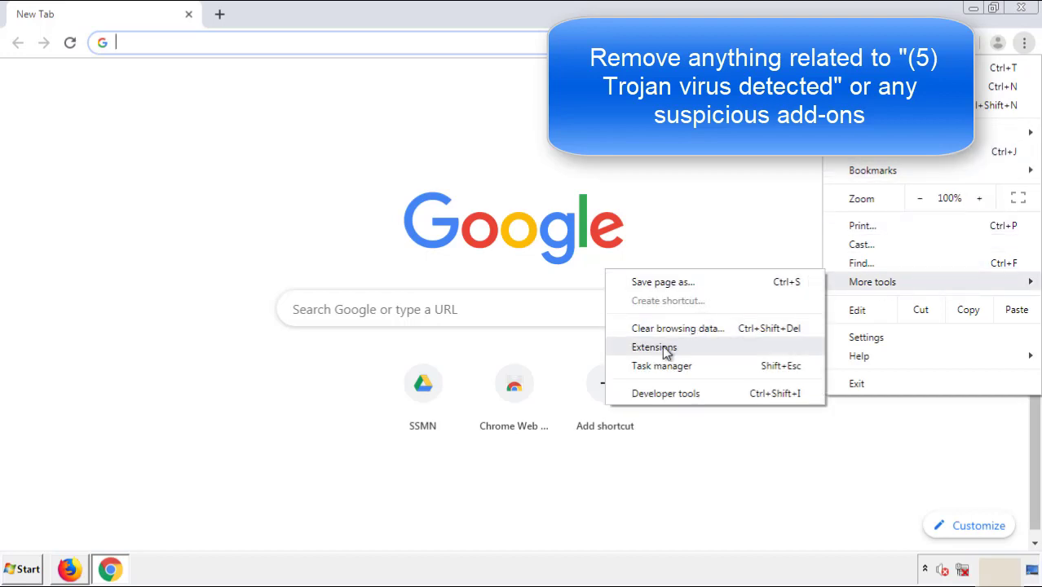
{"action": "left_click", "coordinate": [662, 346]}
{"action": "scroll", "coordinate": [295, 263], "scroll_direction": "down", "scroll_amount": 6}
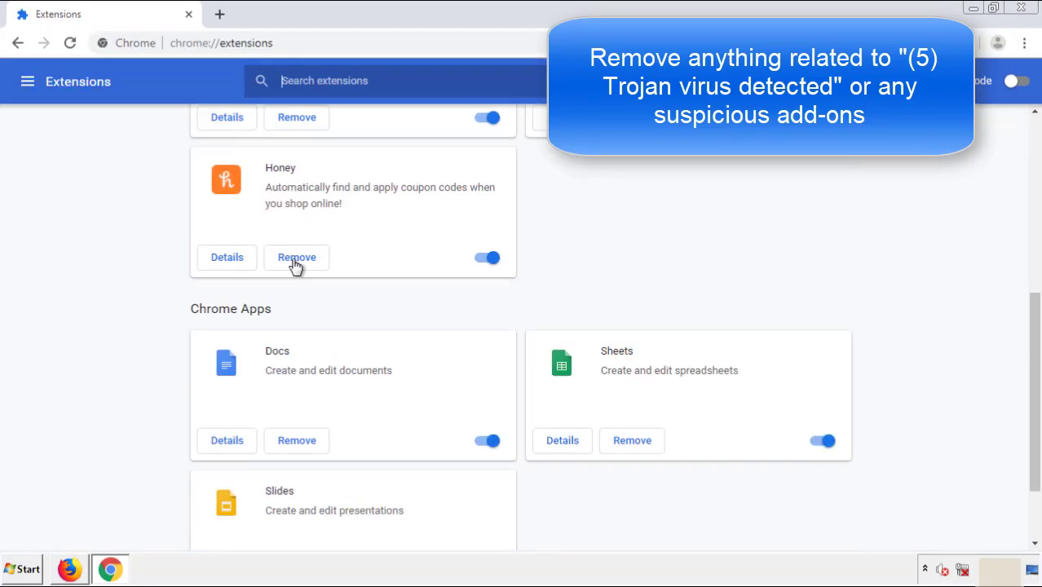
{"action": "scroll", "coordinate": [395, 298], "scroll_direction": "up", "scroll_amount": 6}
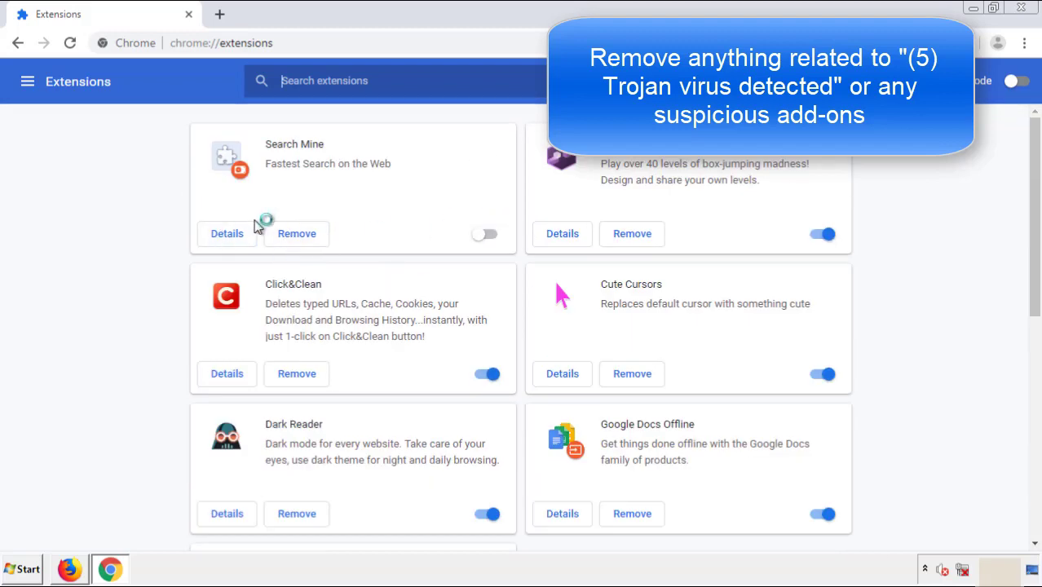
{"action": "left_click", "coordinate": [294, 236]}
{"action": "key", "text": "Return"}
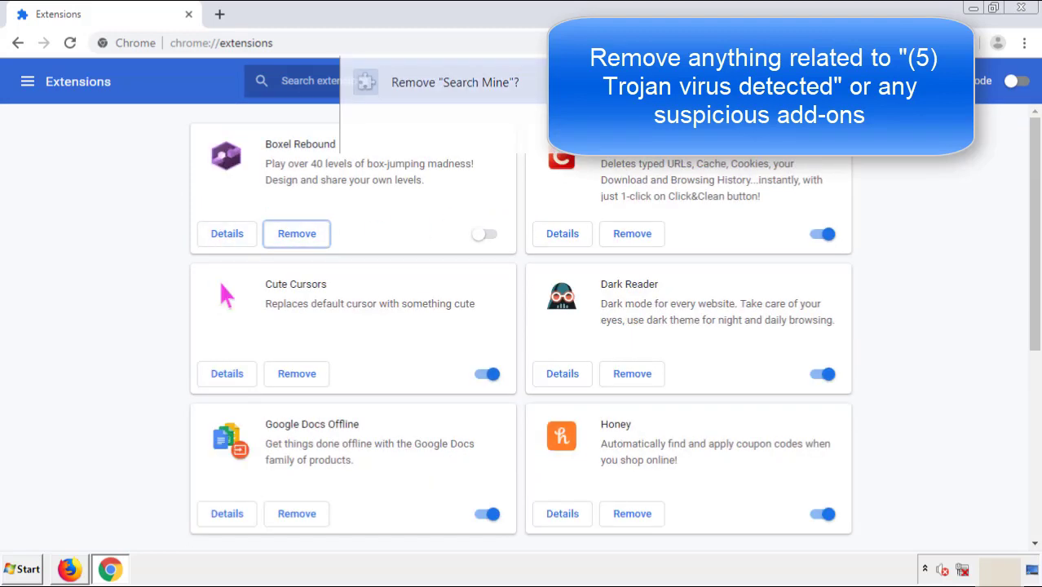
{"action": "left_click", "coordinate": [1021, 8]}
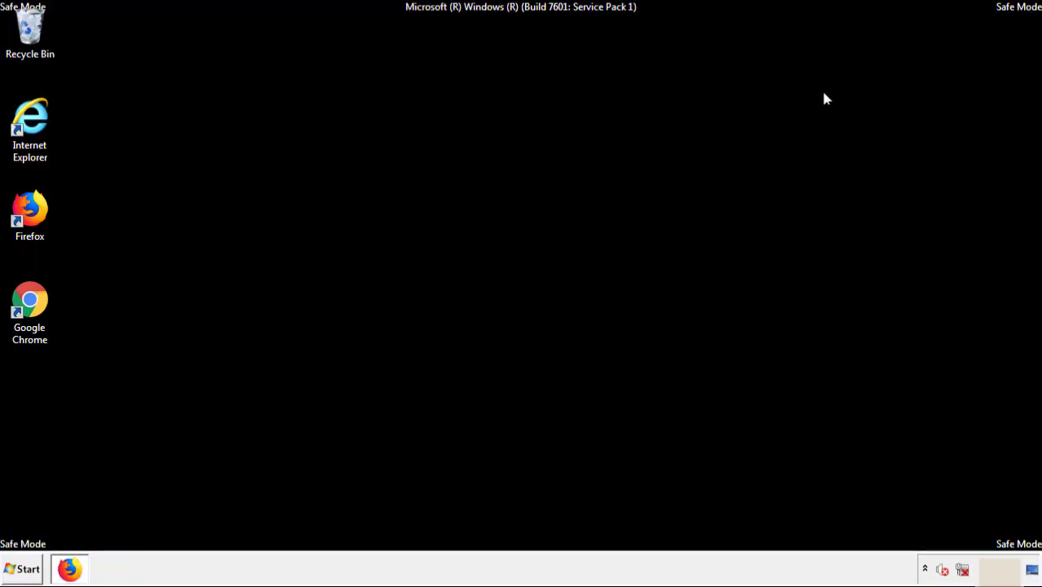
Open the Windows power options to restart the computer
{"action": "left_click", "coordinate": [24, 570]}
{"action": "mouse_move", "coordinate": [282, 535]}
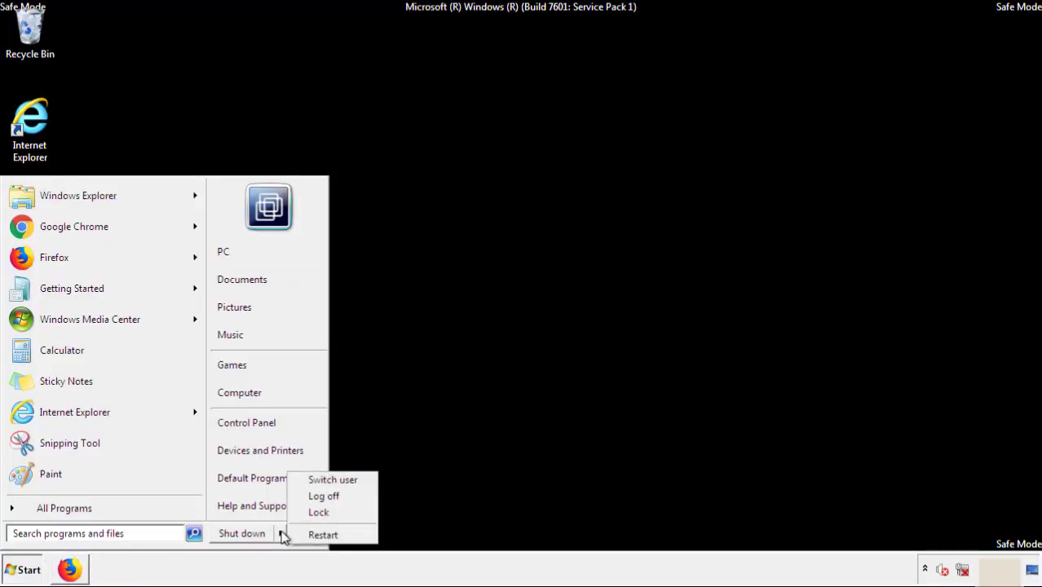